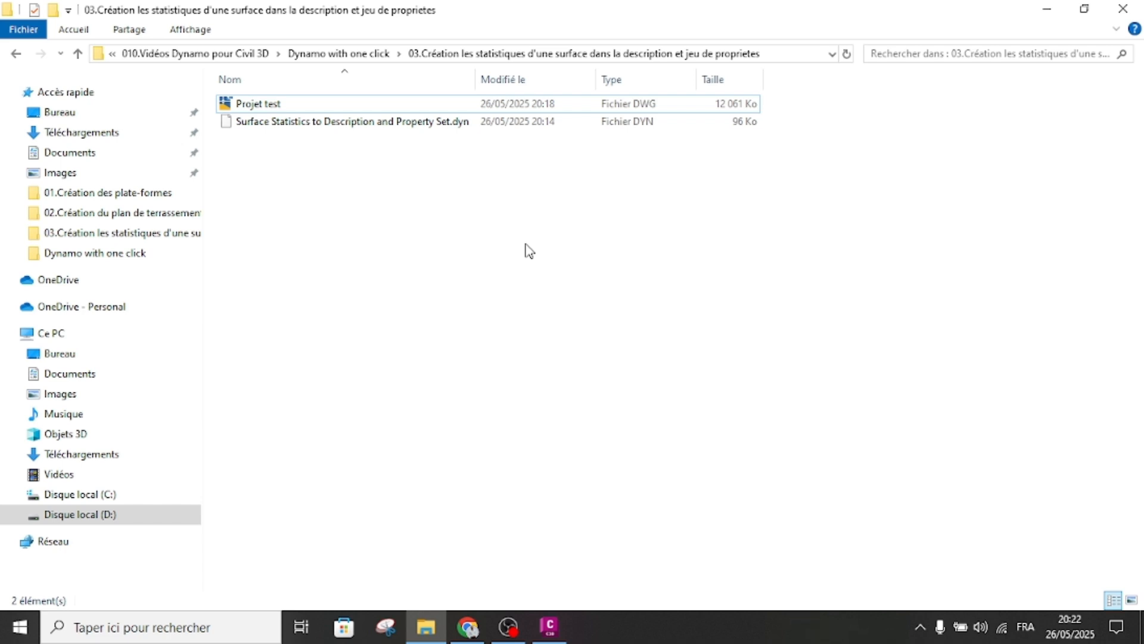
Open the drawing Projet test from the project folder in Civil 3D.
click(321, 124)
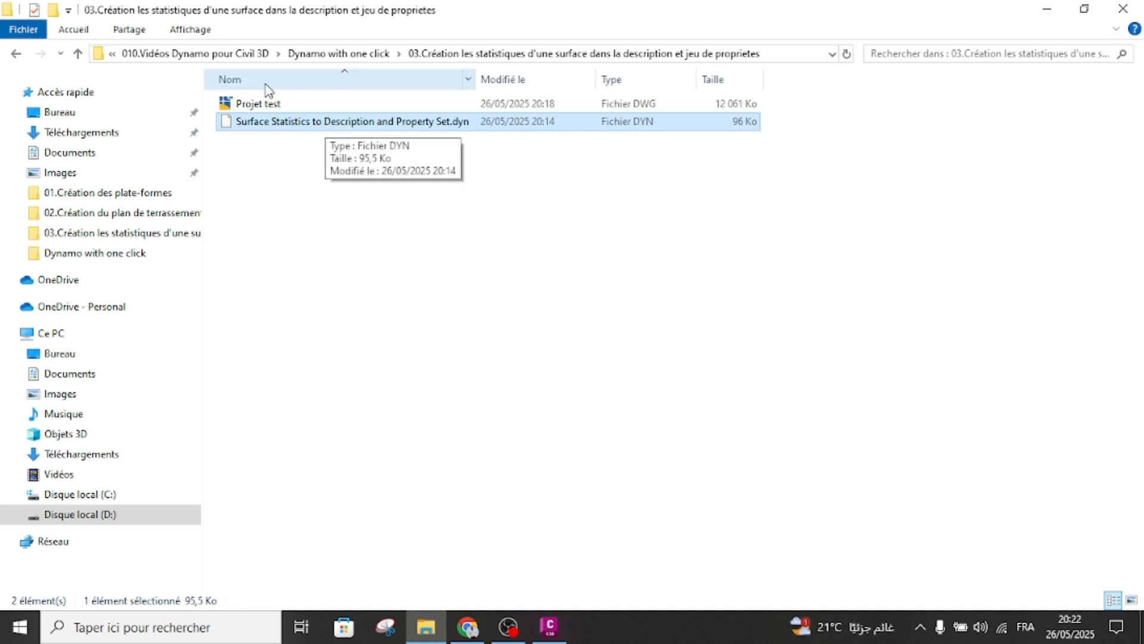
double_click(257, 104)
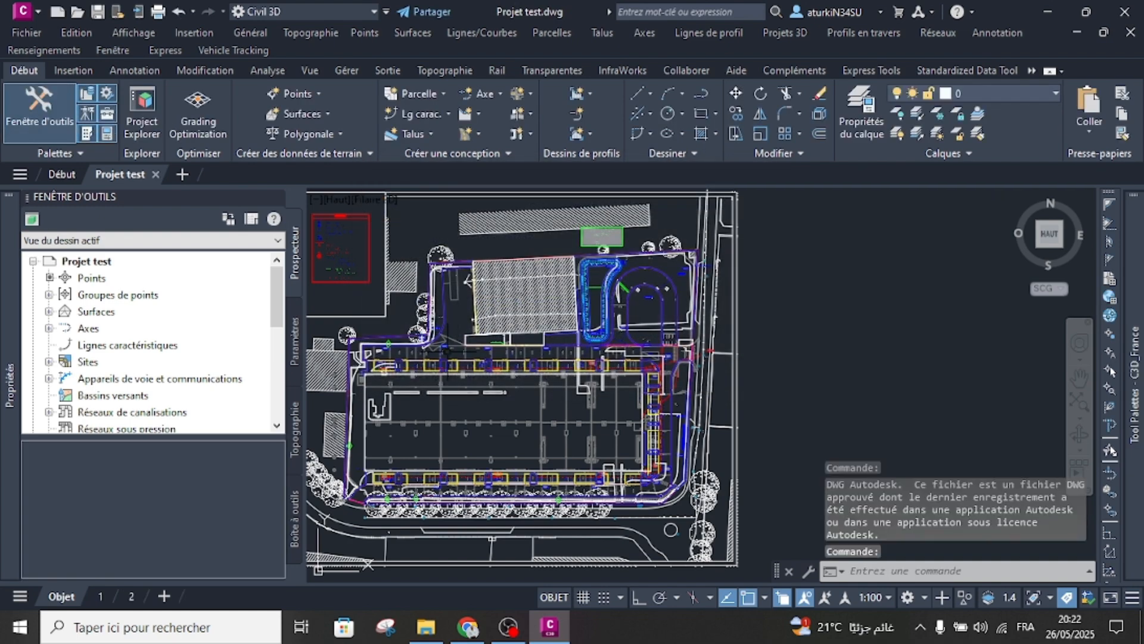
middle_drag(484, 300, 528, 345)
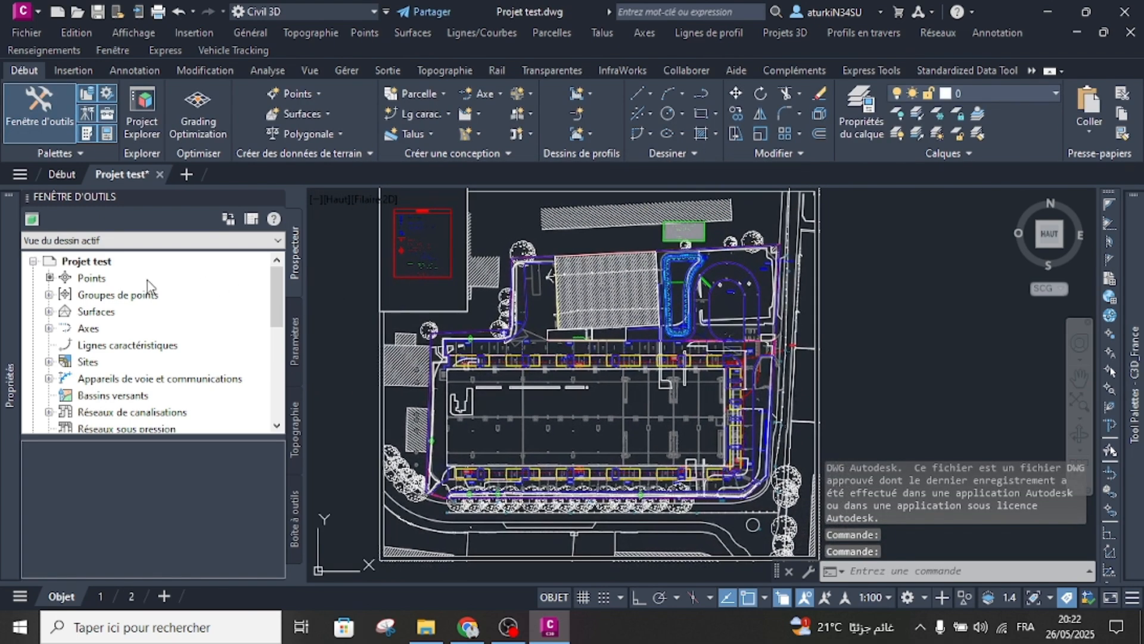
Open the surface properties of Plateforme projet, found in the Projeté folder of the drawing's surfaces.
click(49, 311)
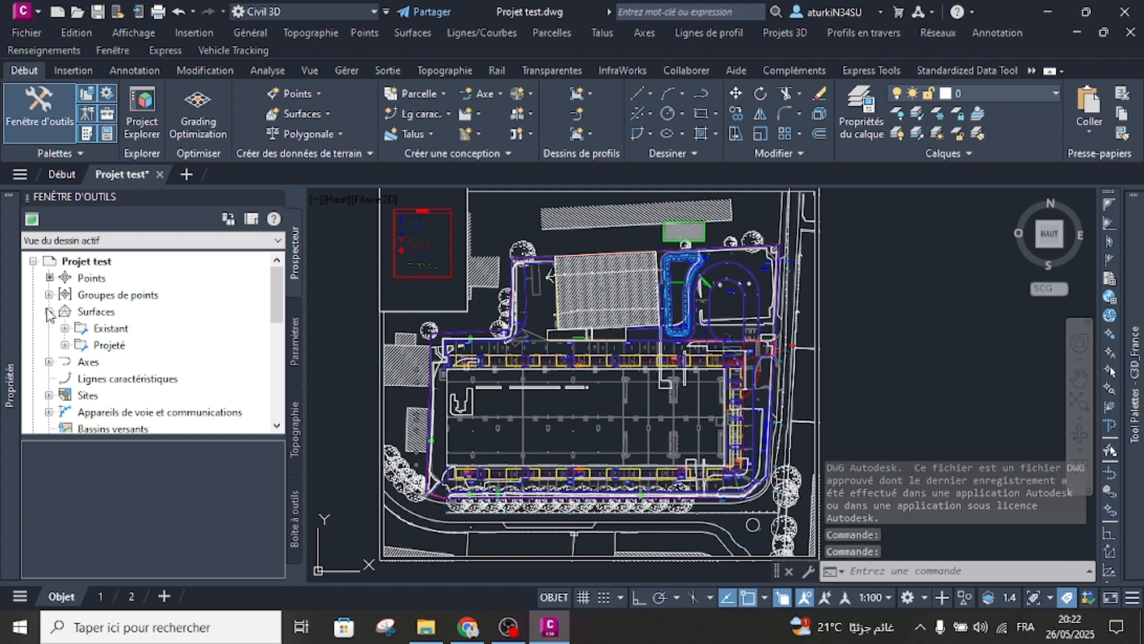
click(65, 345)
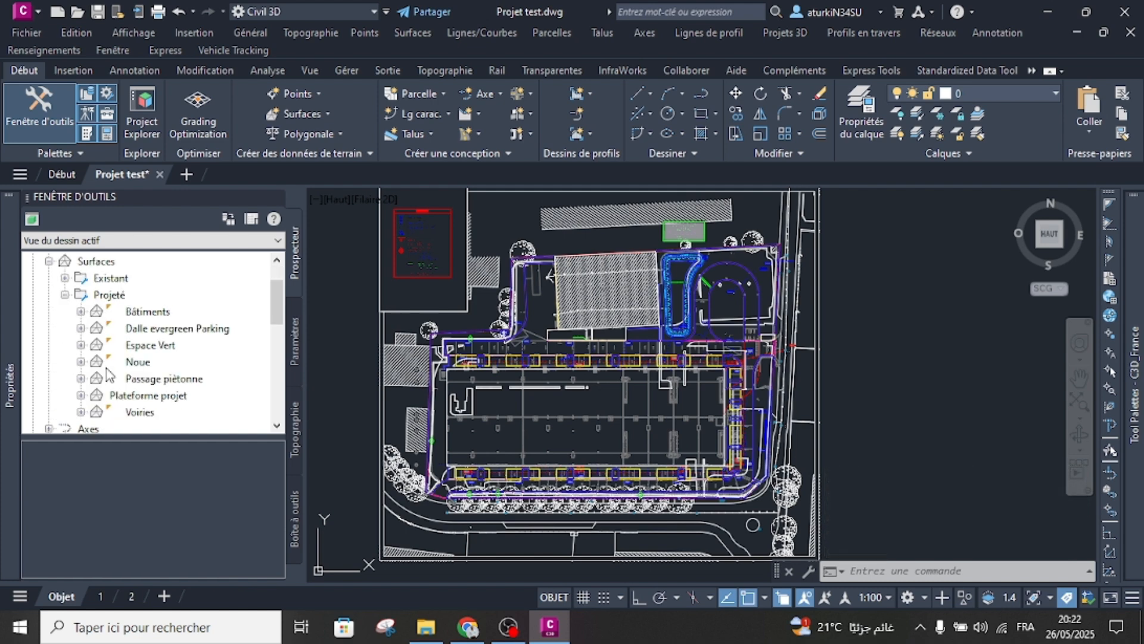
click(132, 398)
right_click(132, 398)
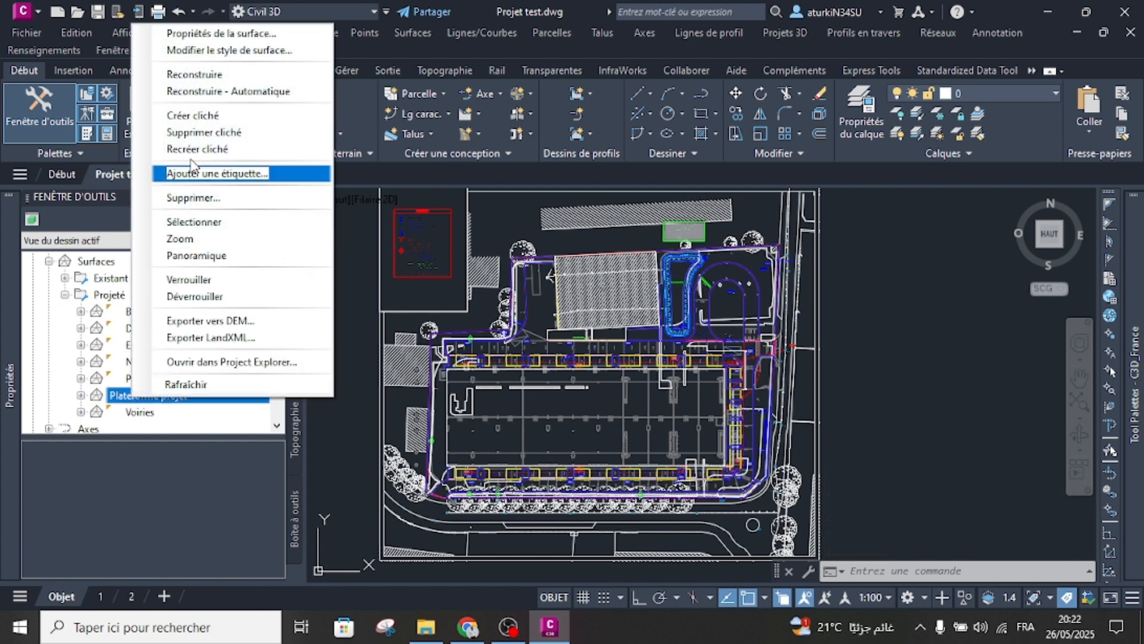
click(233, 34)
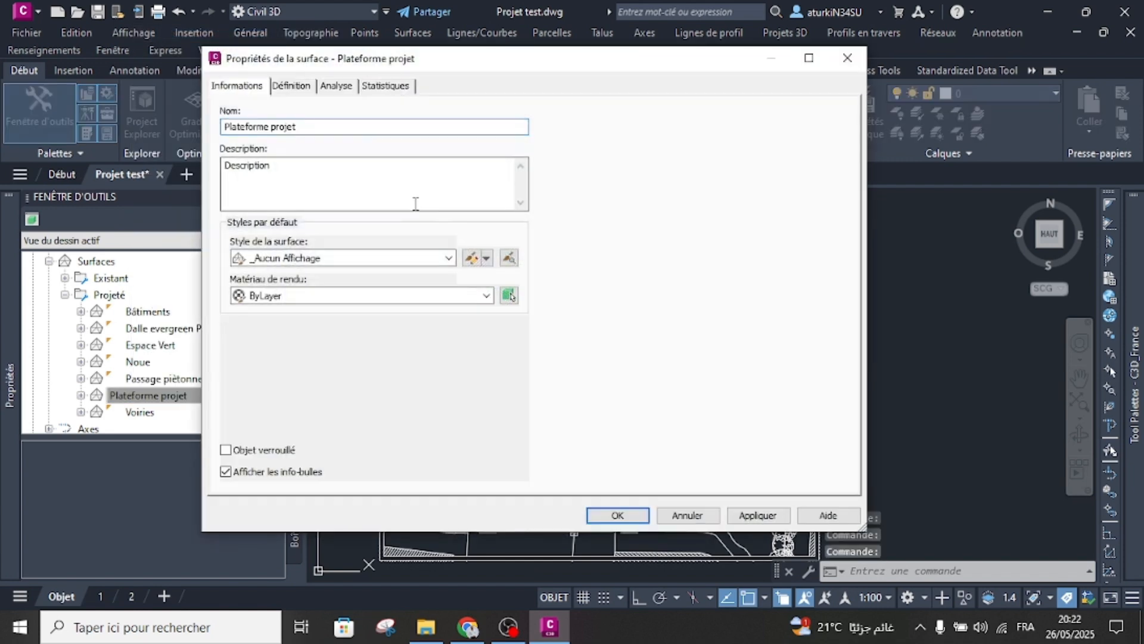
Examine the surface's general, extent and triangulation statistics and its description, and close the properties without changes.
click(386, 87)
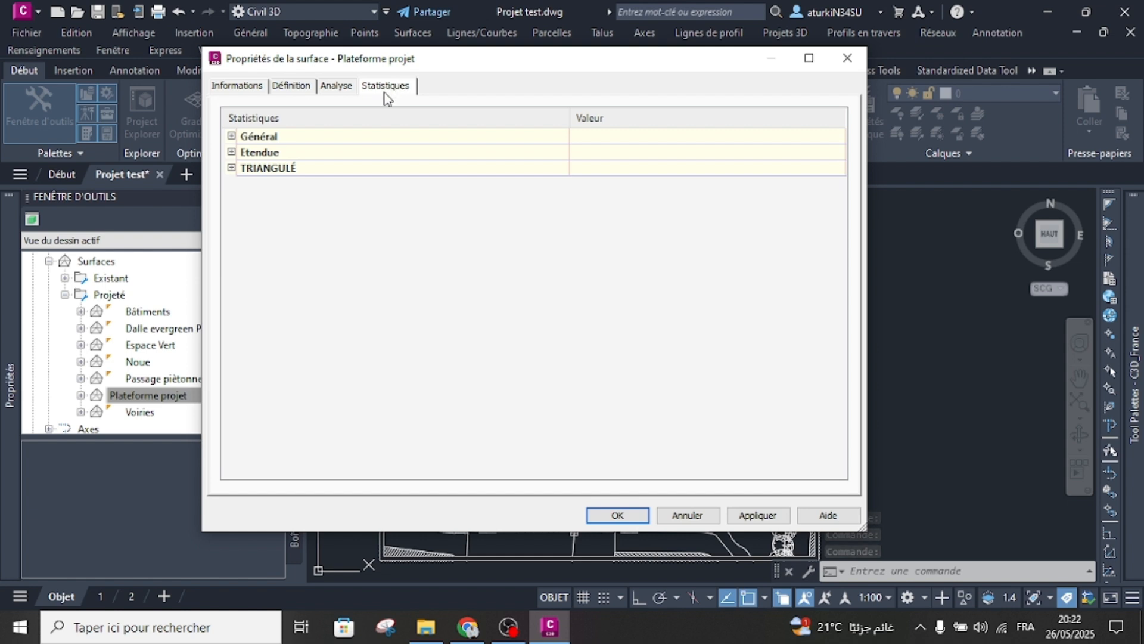
click(232, 136)
click(232, 295)
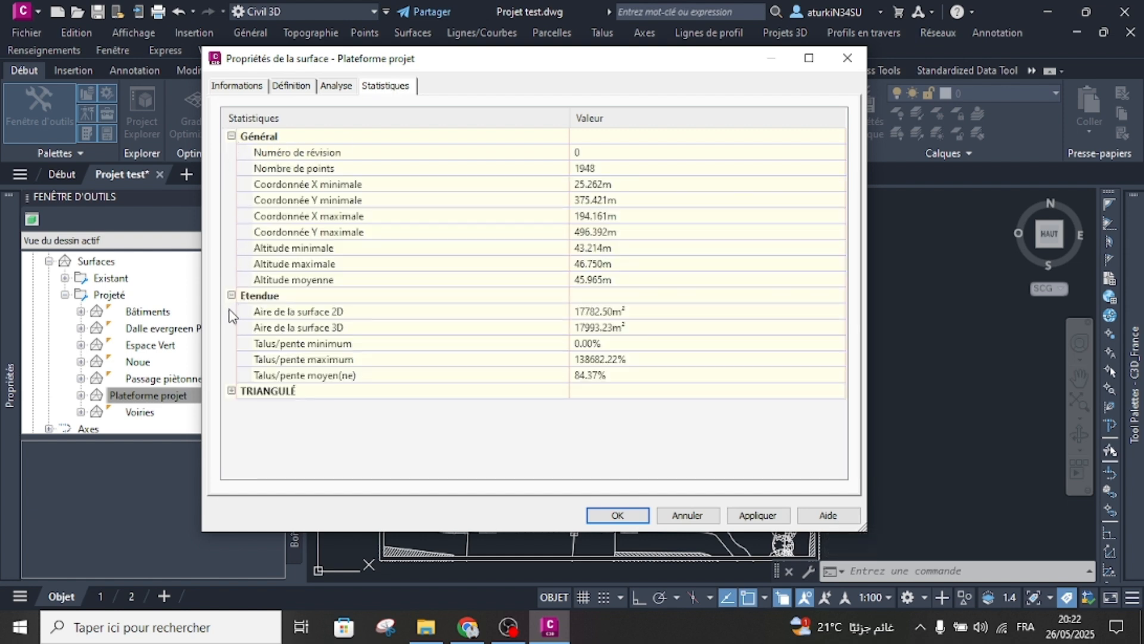
click(232, 391)
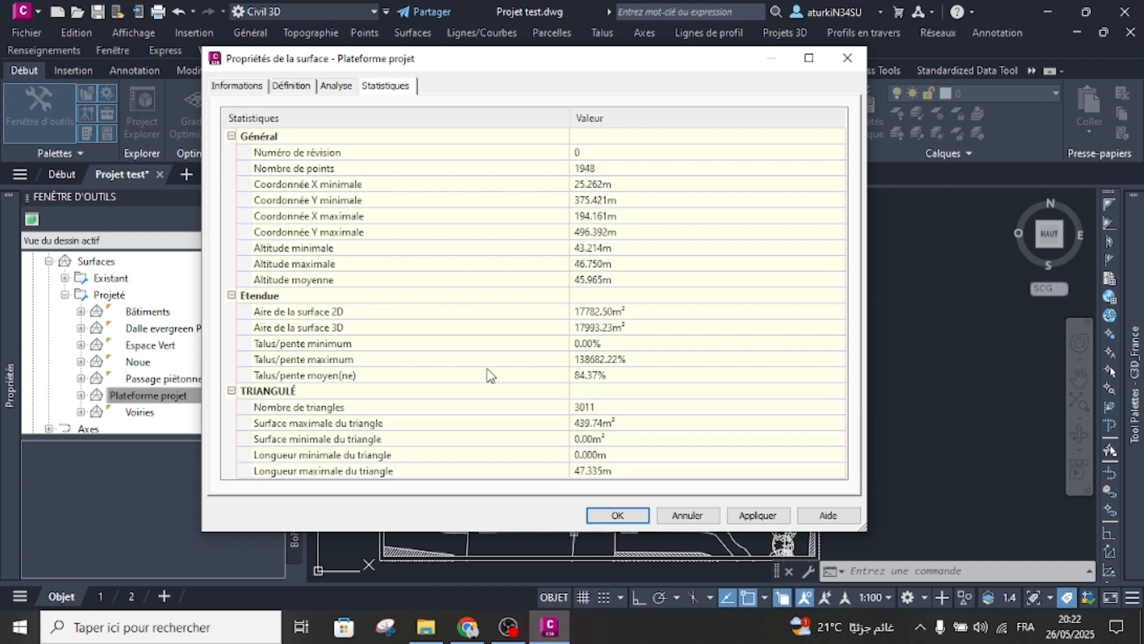
click(237, 86)
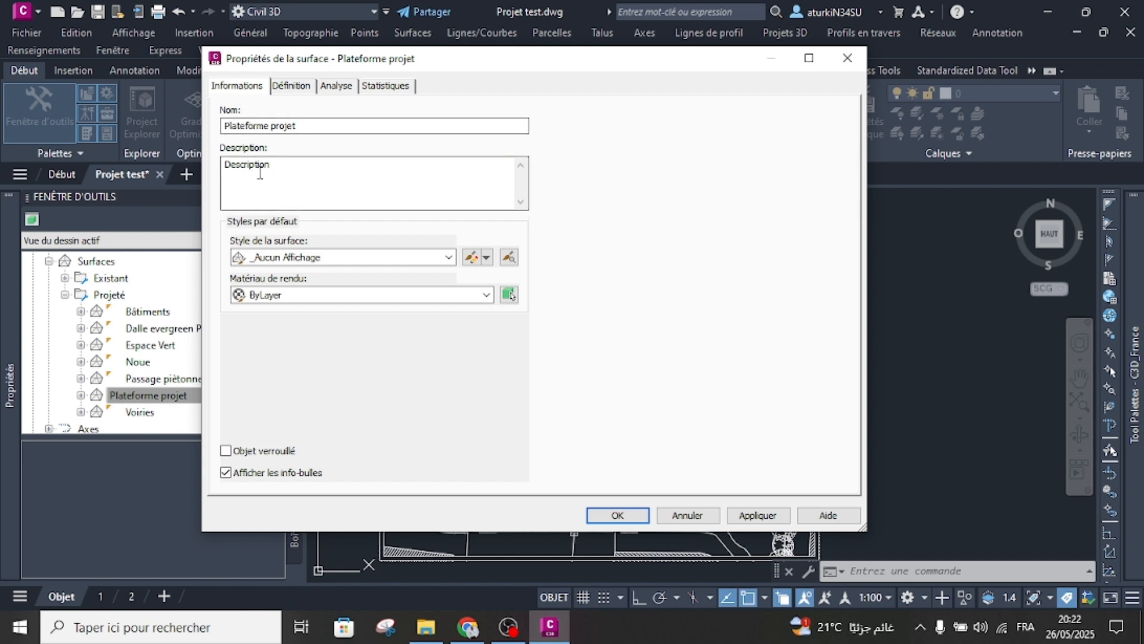
click(680, 516)
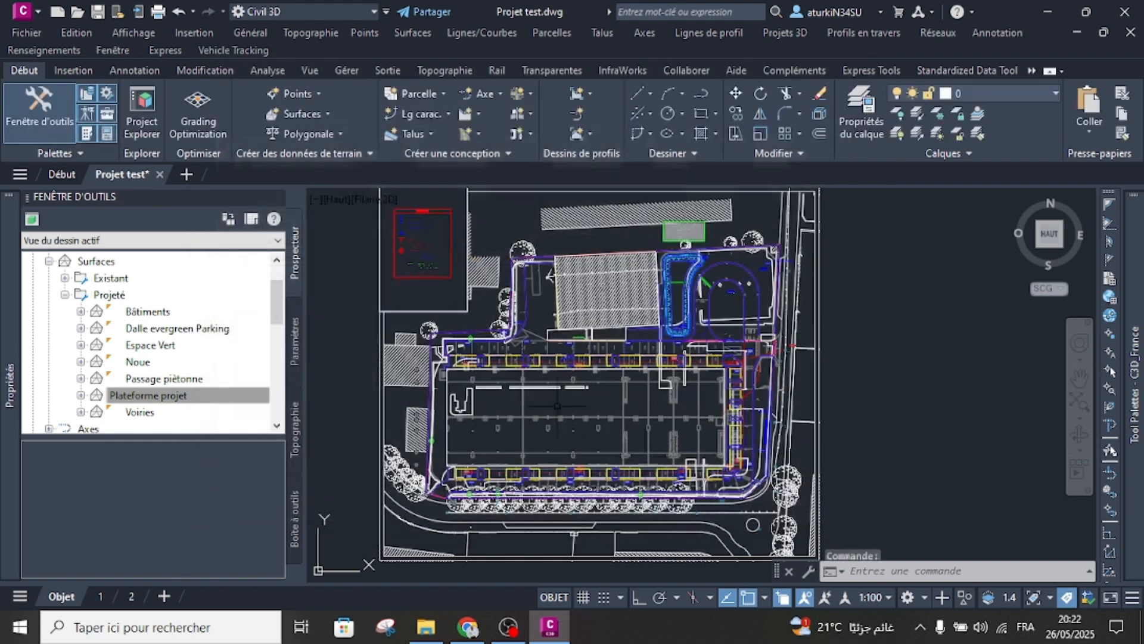
Launch Dynamo from the Civil 3D drawing and maximize its window.
scroll(643, 344, up, 3)
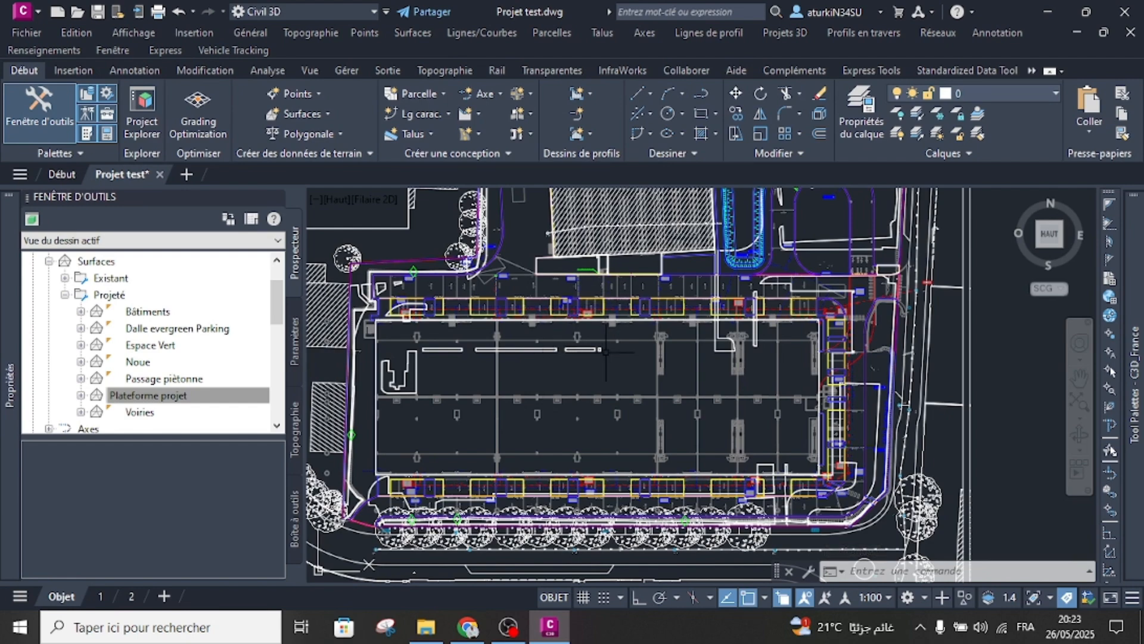
scroll(551, 328, down, 2)
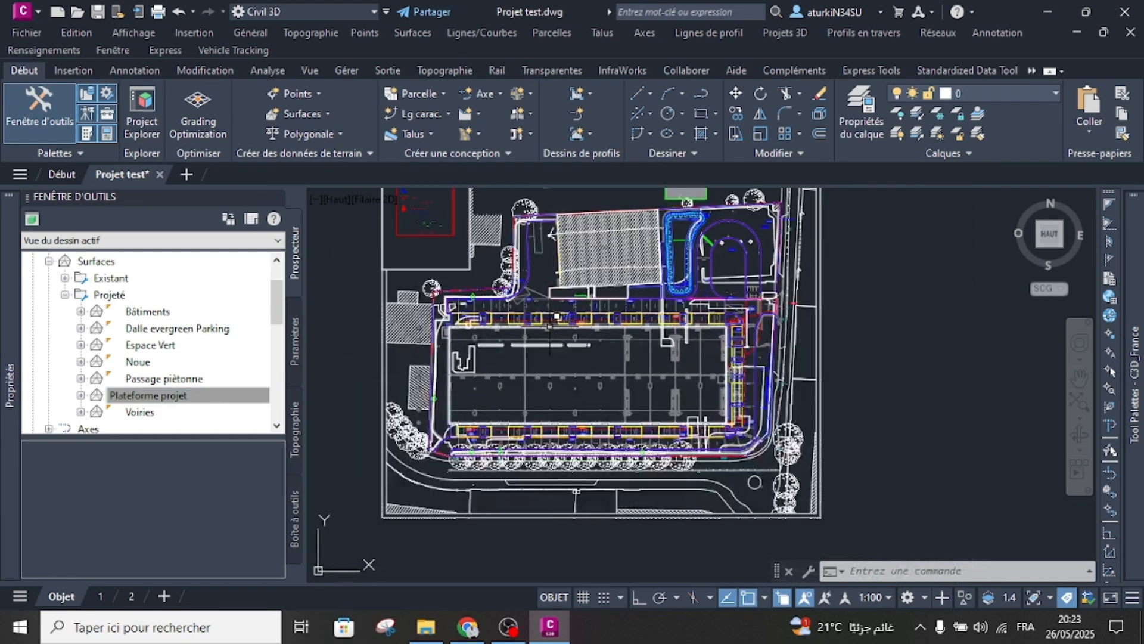
middle_drag(550, 328, 577, 368)
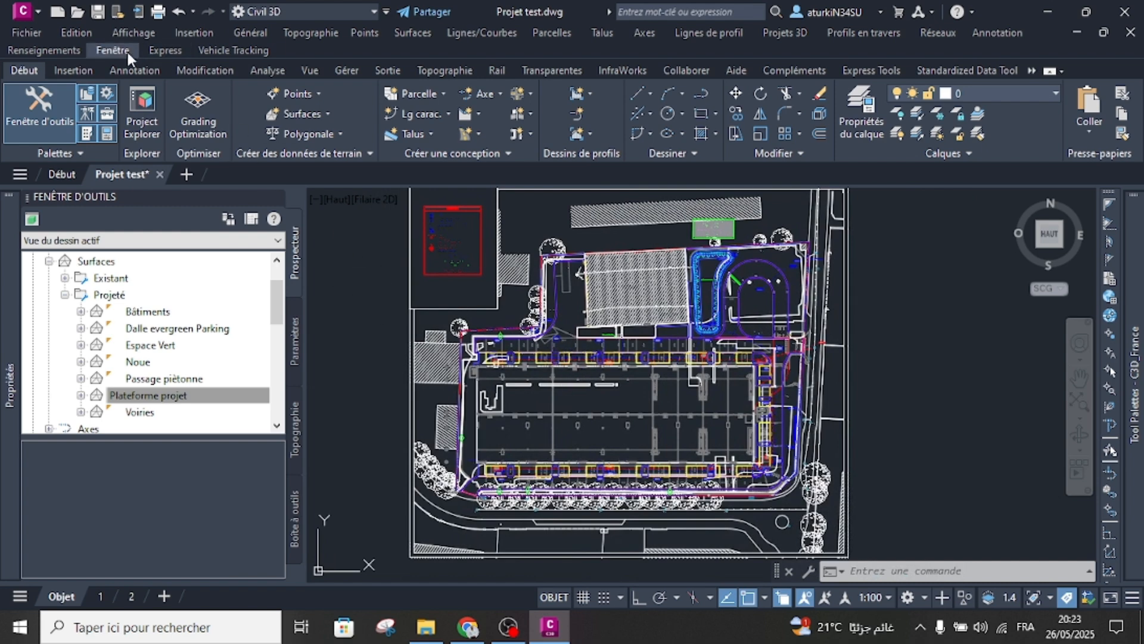
click(358, 70)
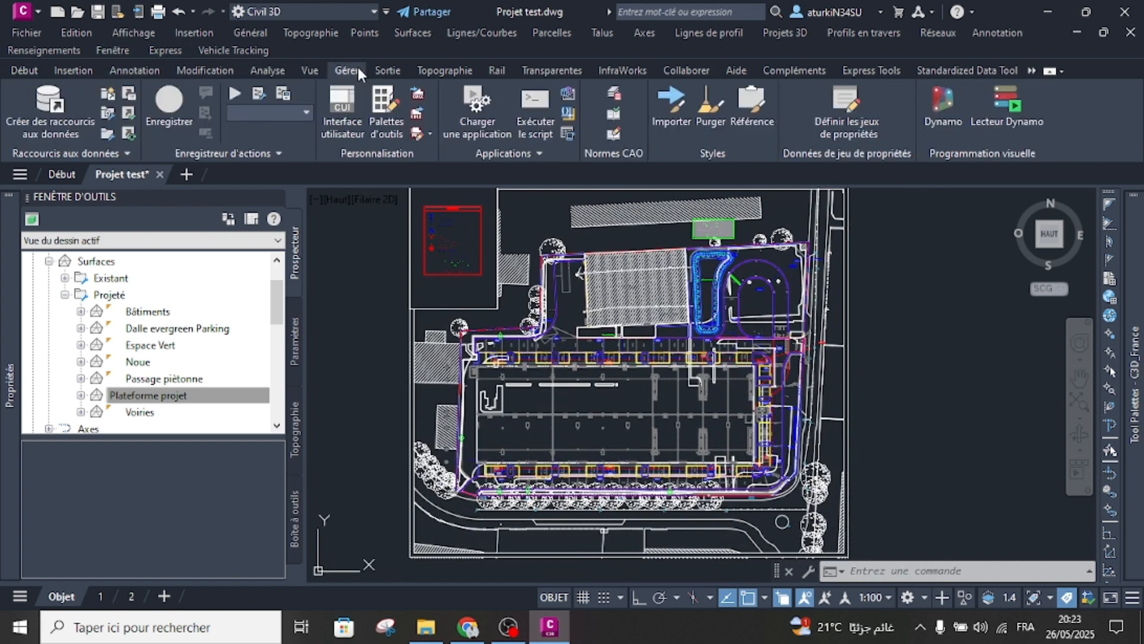
click(949, 123)
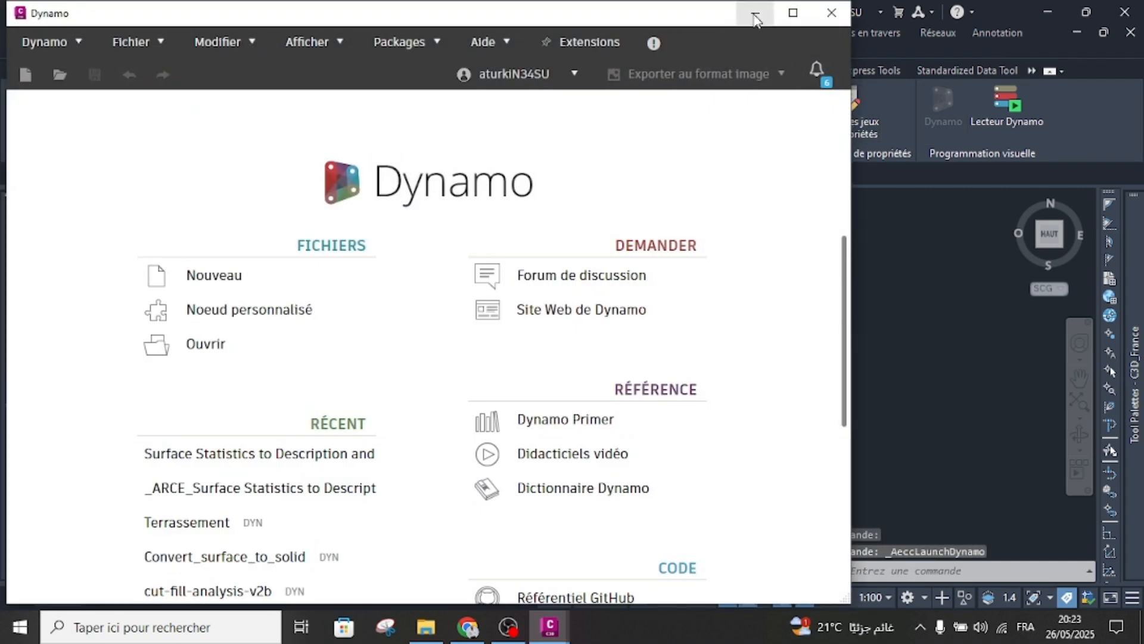
click(795, 13)
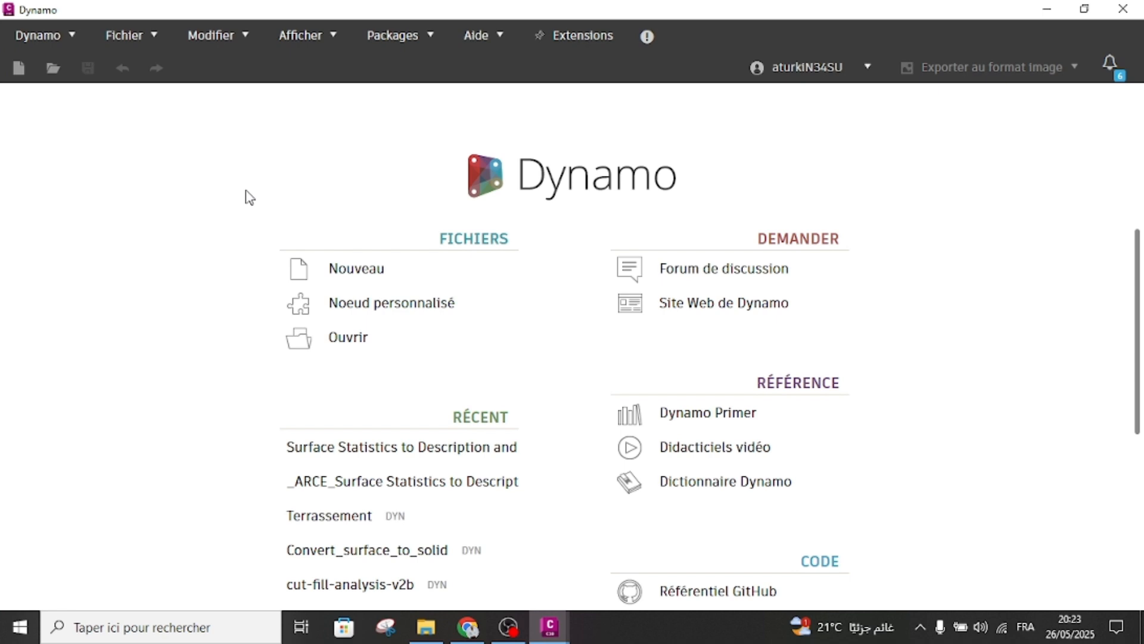
Open the Dynamo graph Surface Statistics to Description and Property Set.dyn and accept opening it from its untrusted location.
click(327, 350)
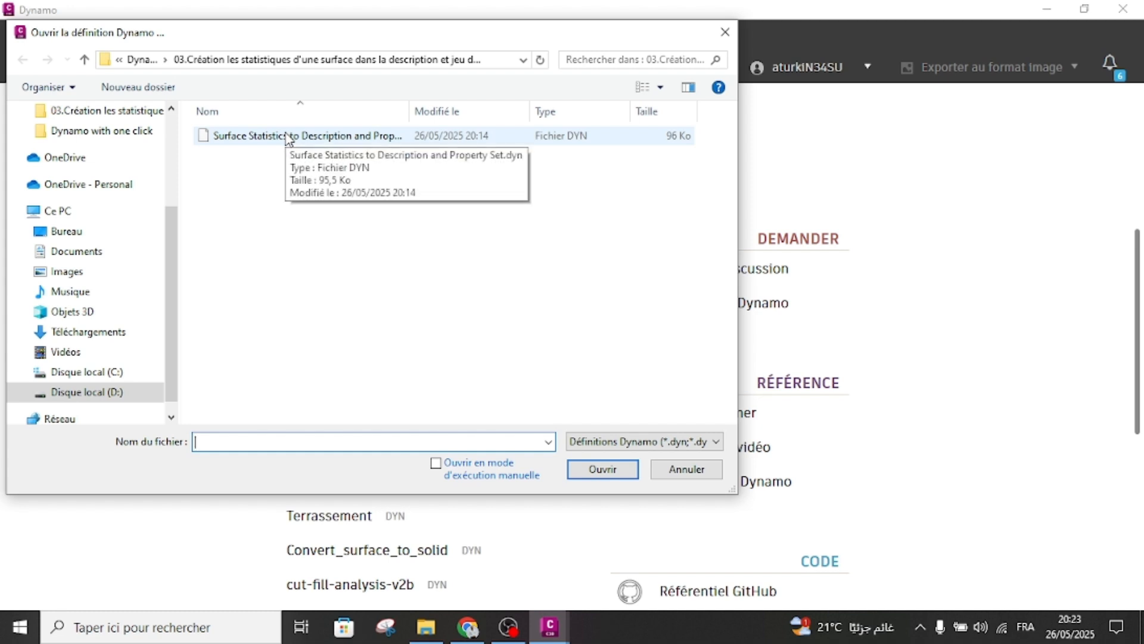
double_click(410, 111)
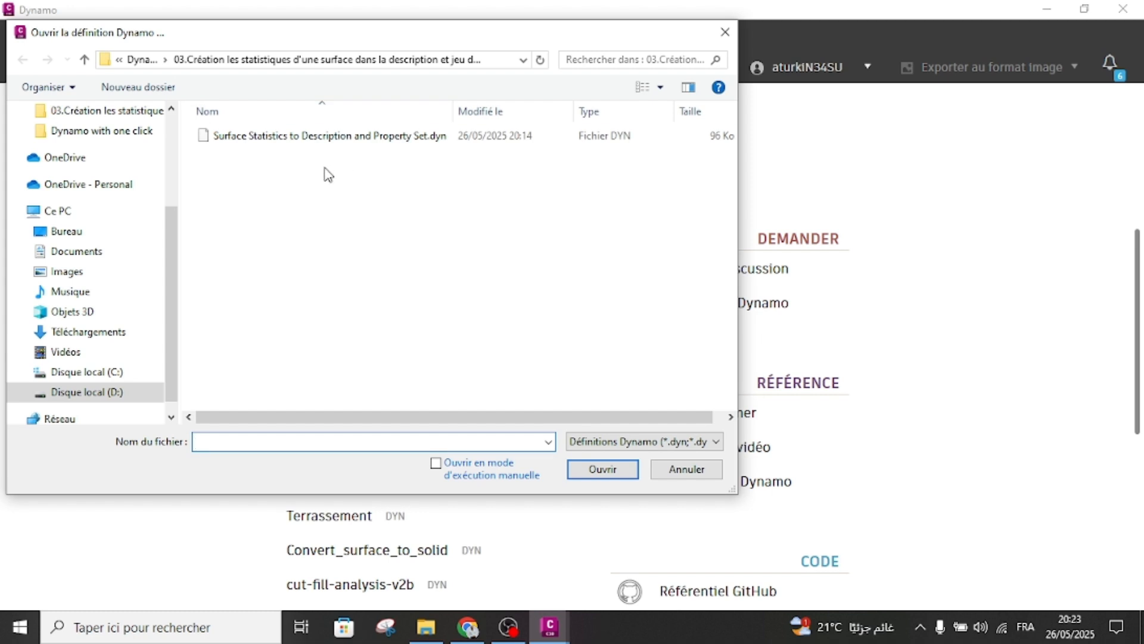
click(247, 139)
click(609, 469)
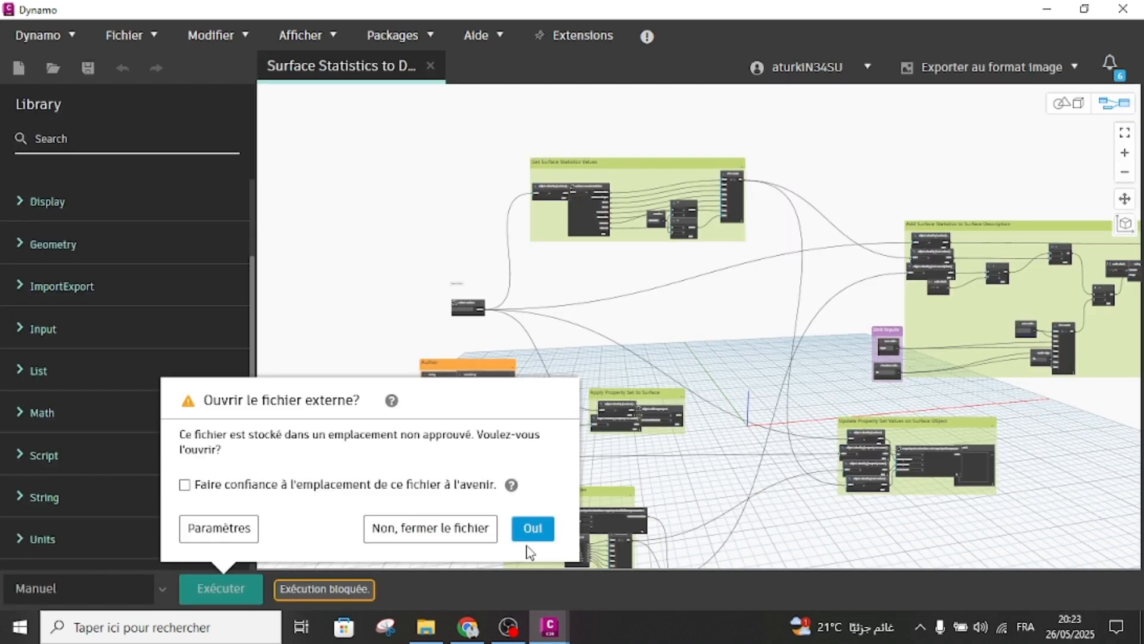
click(536, 528)
Examine the graph's overall layout and the code blocks in the Define Property Set and Properties group.
scroll(572, 332, down, 4)
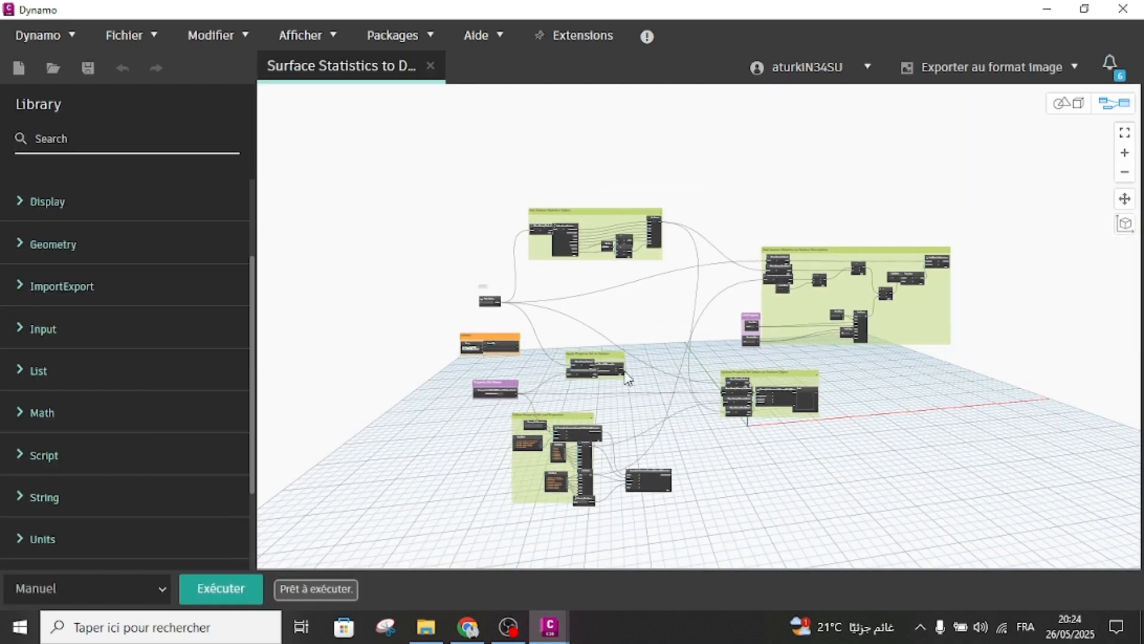
scroll(539, 402, up, 3)
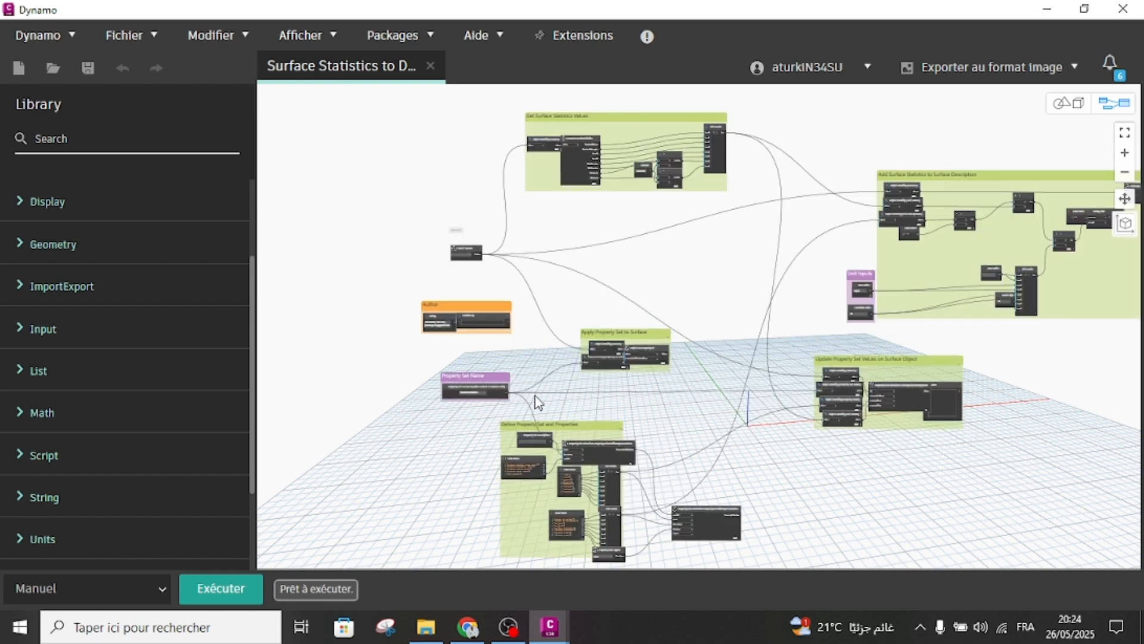
scroll(512, 414, up, 6)
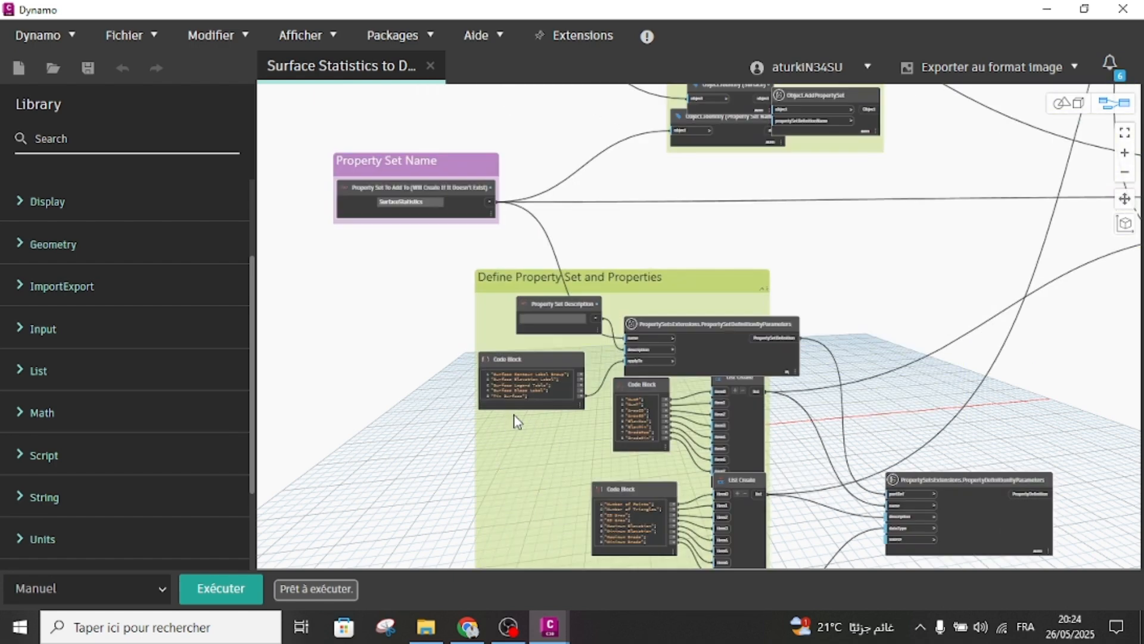
scroll(518, 407, up, 2)
middle_drag(568, 414, 512, 351)
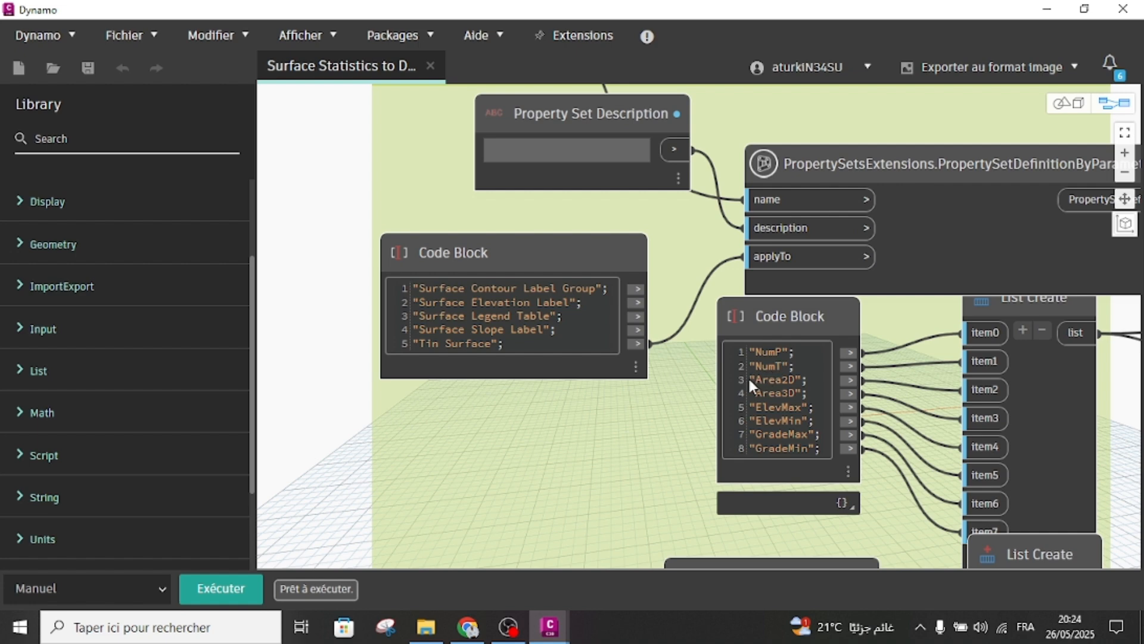
scroll(671, 401, down, 8)
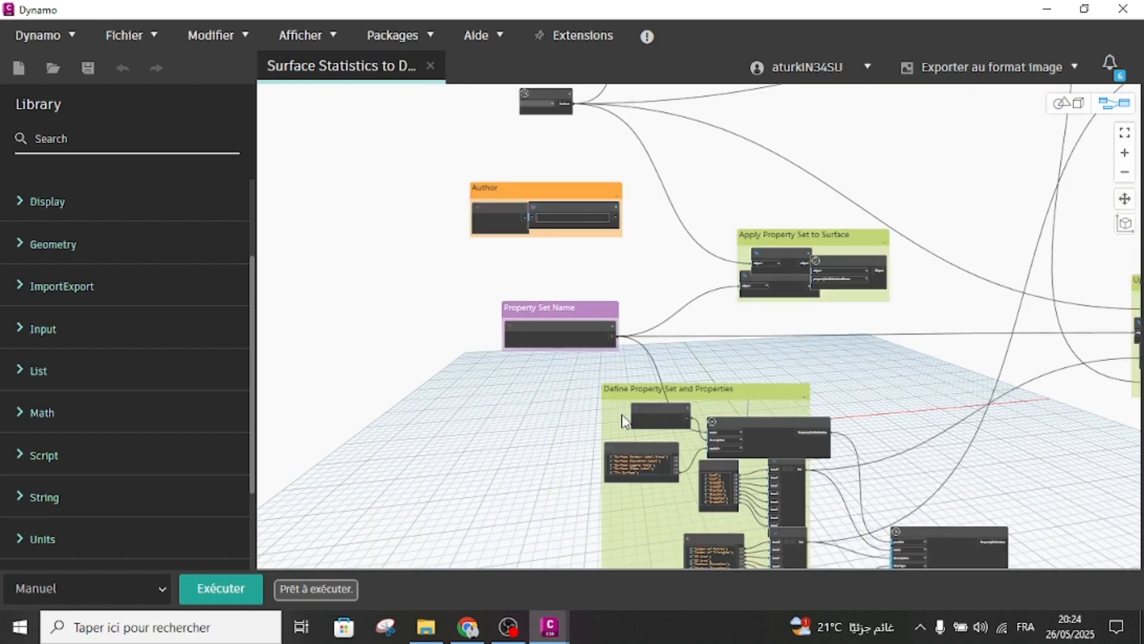
Choose Plateforme projet as the surface in the Select Surface node.
middle_drag(622, 415, 608, 468)
middle_drag(578, 366, 542, 489)
middle_drag(490, 341, 459, 328)
scroll(459, 331, up, 2)
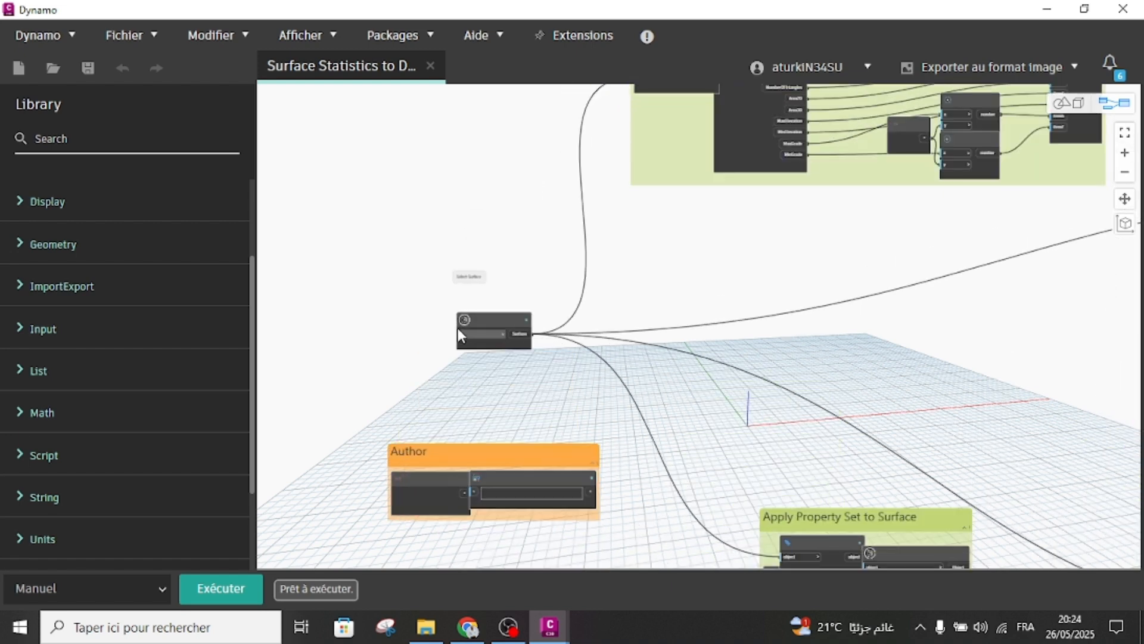
scroll(465, 334, up, 5)
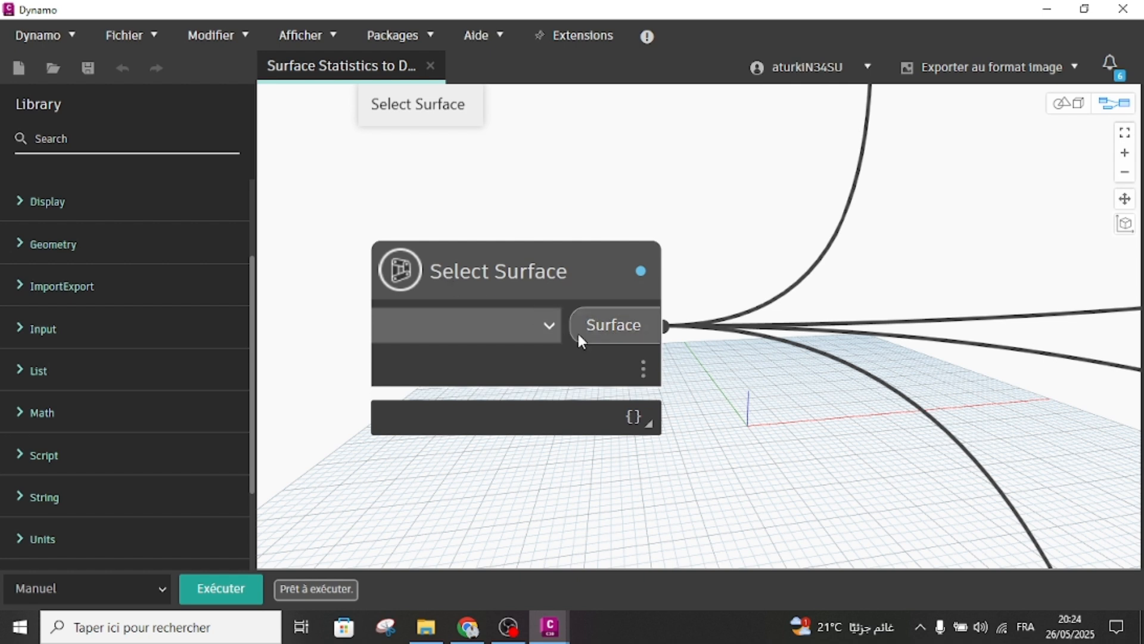
click(549, 326)
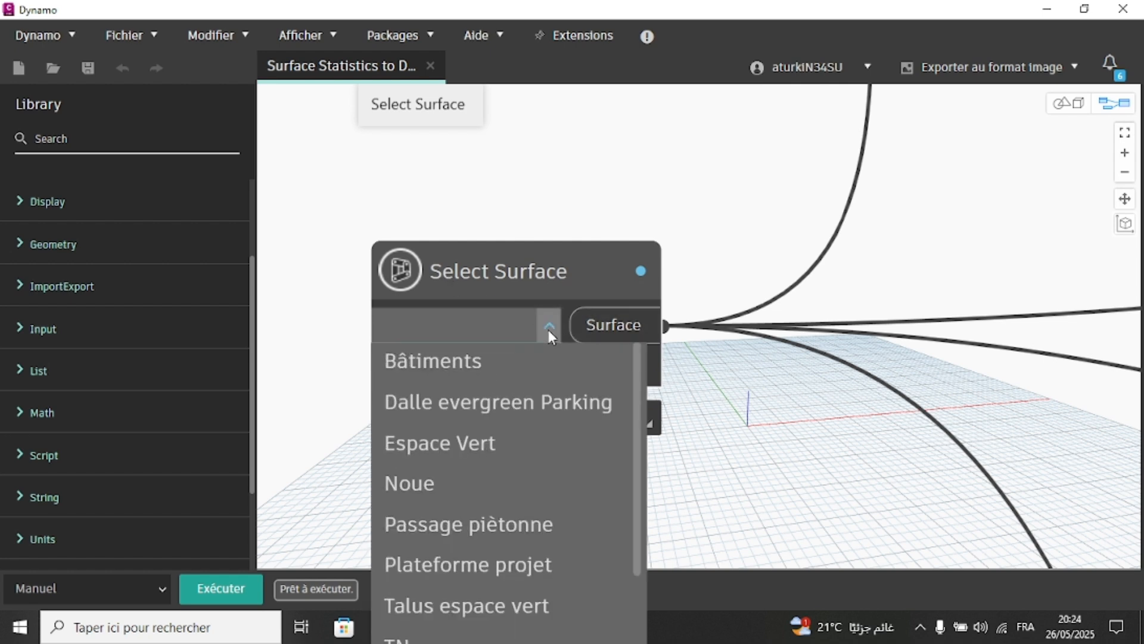
click(427, 565)
Examine the Get Surface Statistics Values group and the area around the Author and Property Set Name groups.
scroll(527, 402, down, 5)
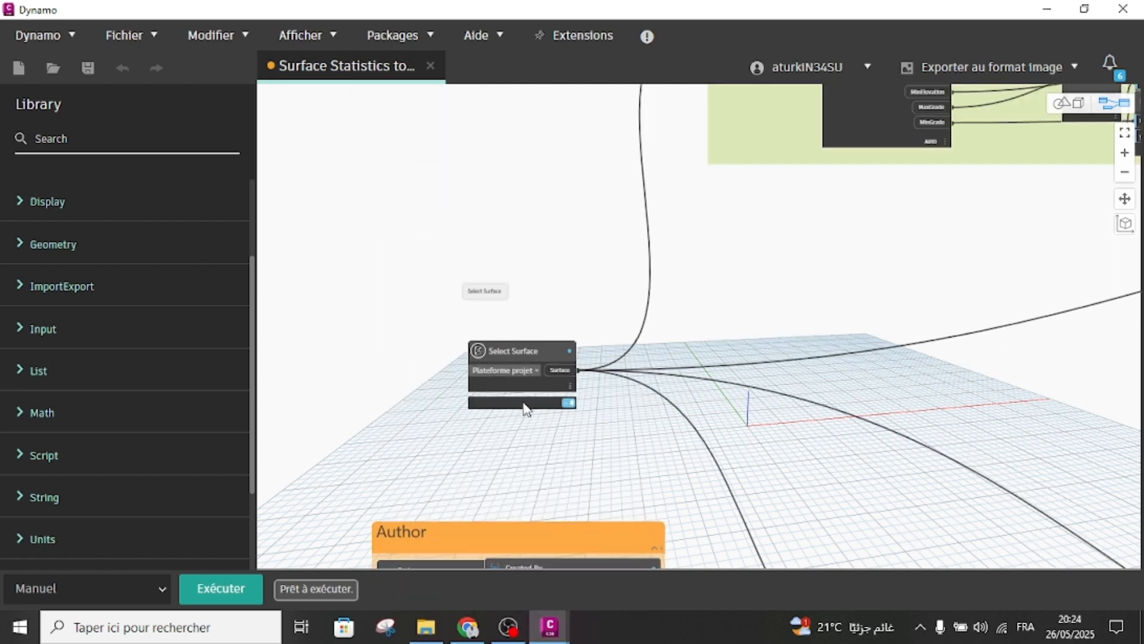
scroll(664, 202, up, 5)
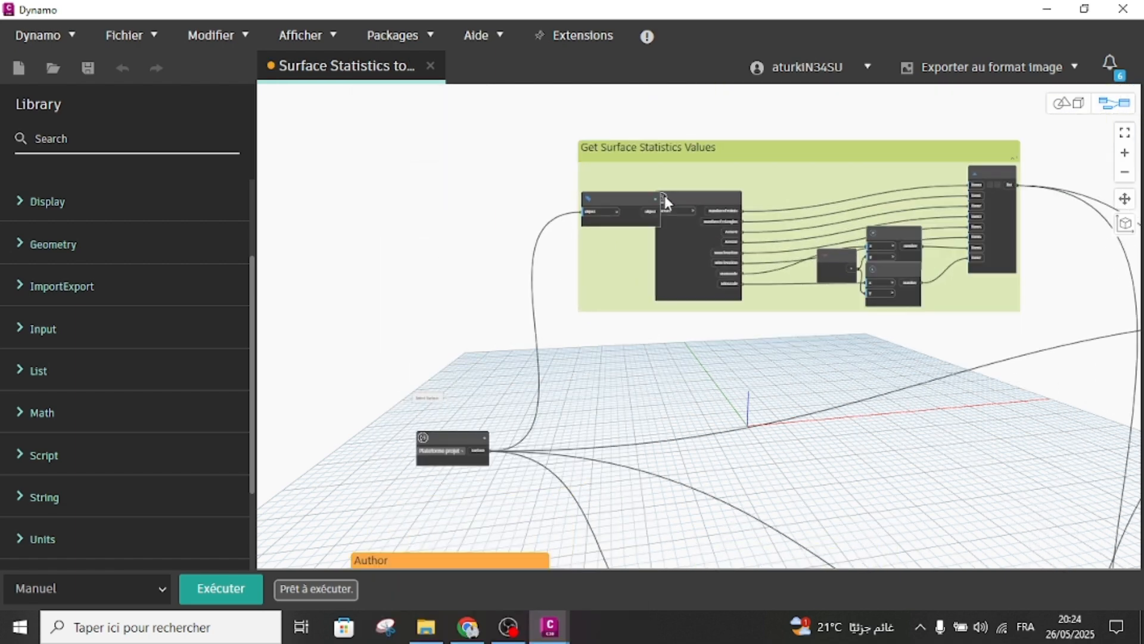
scroll(667, 217, down, 5)
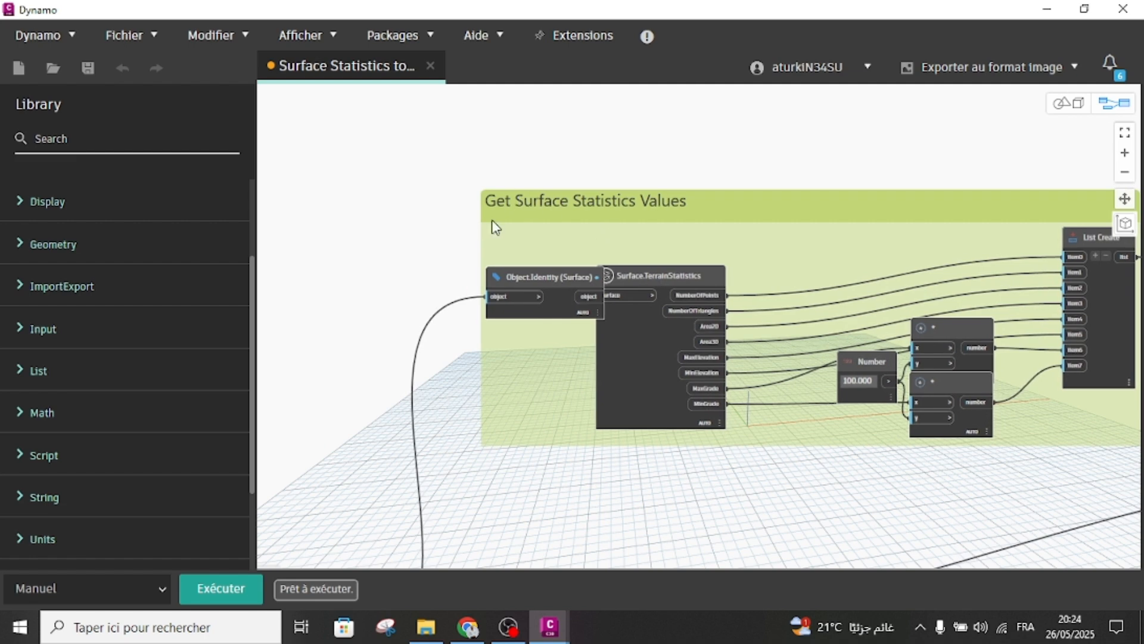
middle_drag(703, 370, 538, 274)
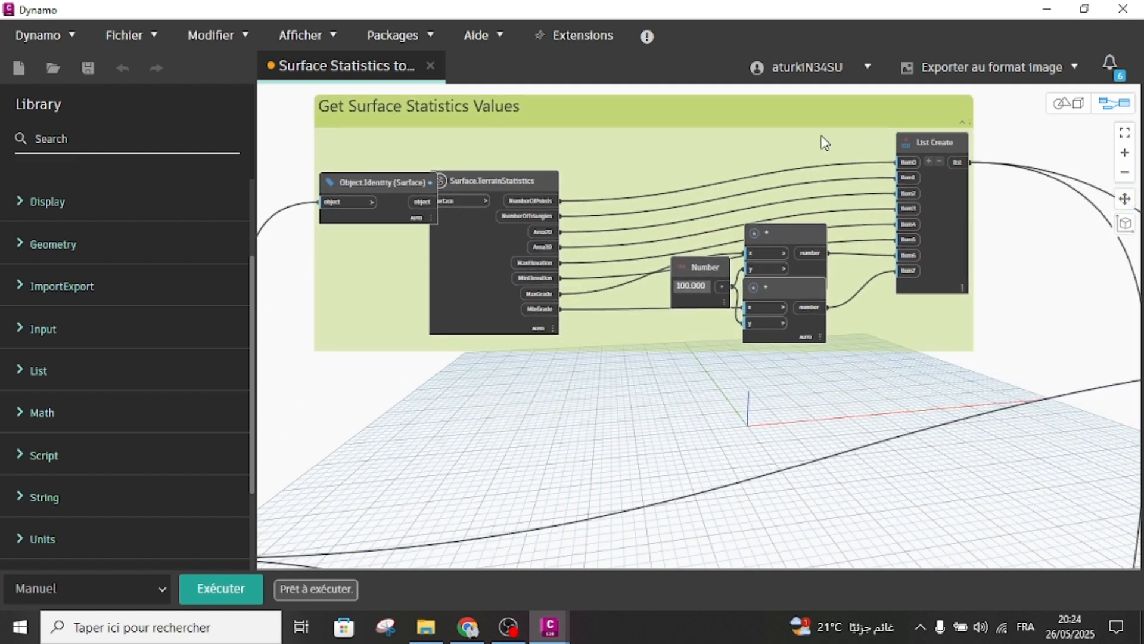
scroll(888, 166, down, 1)
scroll(781, 191, down, 4)
middle_drag(637, 332, 658, 242)
scroll(580, 322, up, 5)
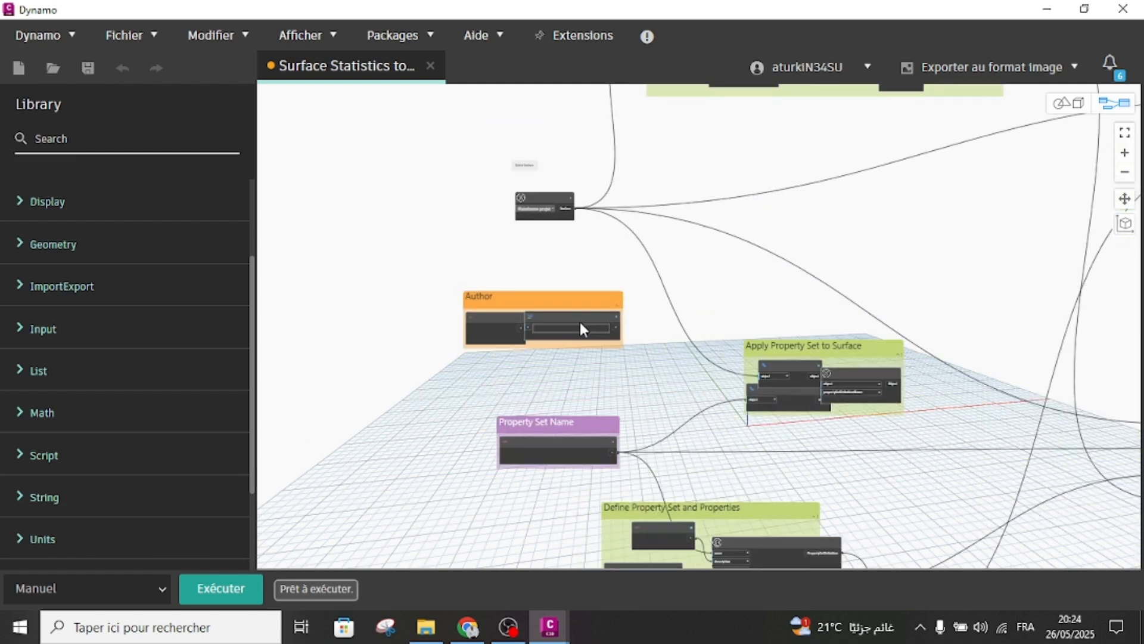
scroll(522, 323, up, 2)
scroll(538, 334, down, 4)
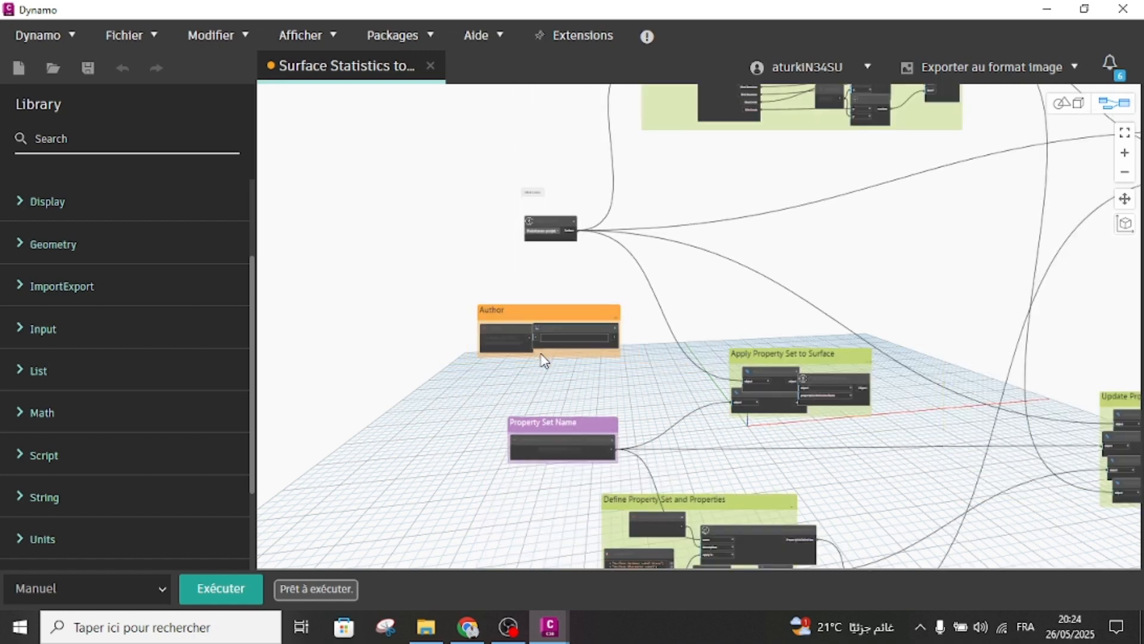
Examine the Property Set Name group, its property set name and its connections to the neighbouring groups.
scroll(569, 366, down, 1)
middle_drag(569, 365, 490, 302)
scroll(574, 371, up, 2)
scroll(549, 379, up, 1)
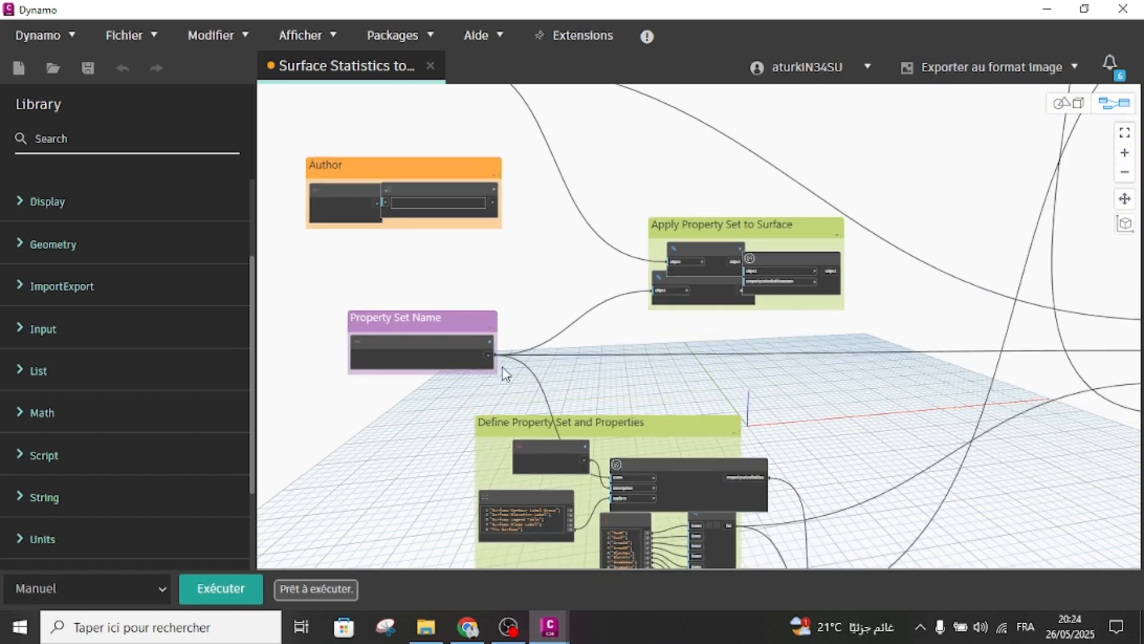
scroll(409, 378, up, 5)
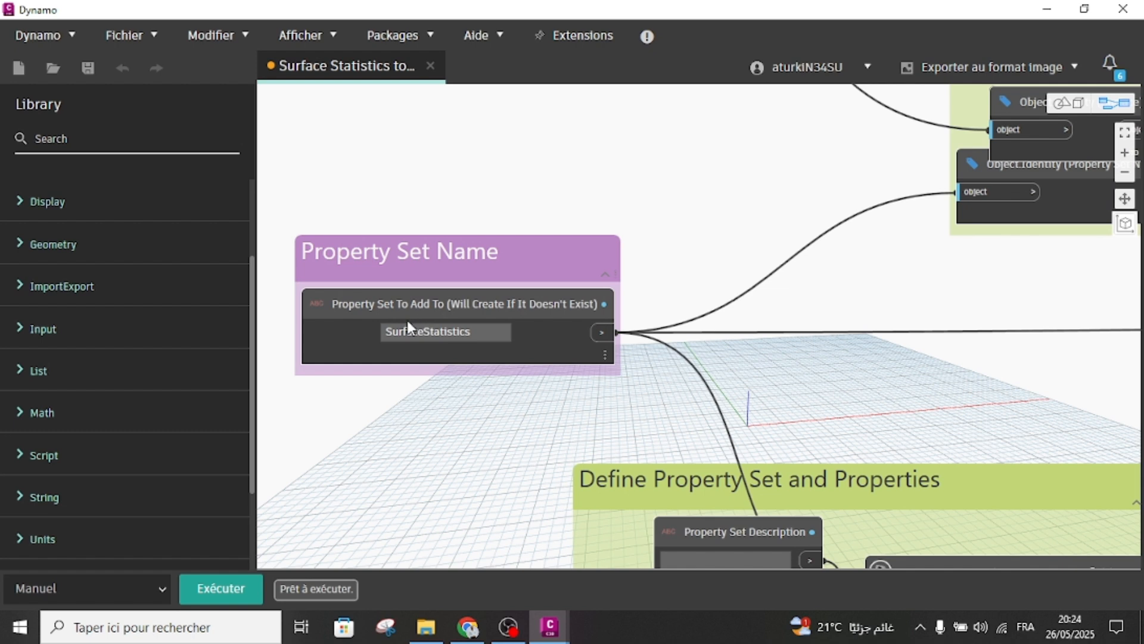
scroll(402, 325, up, 2)
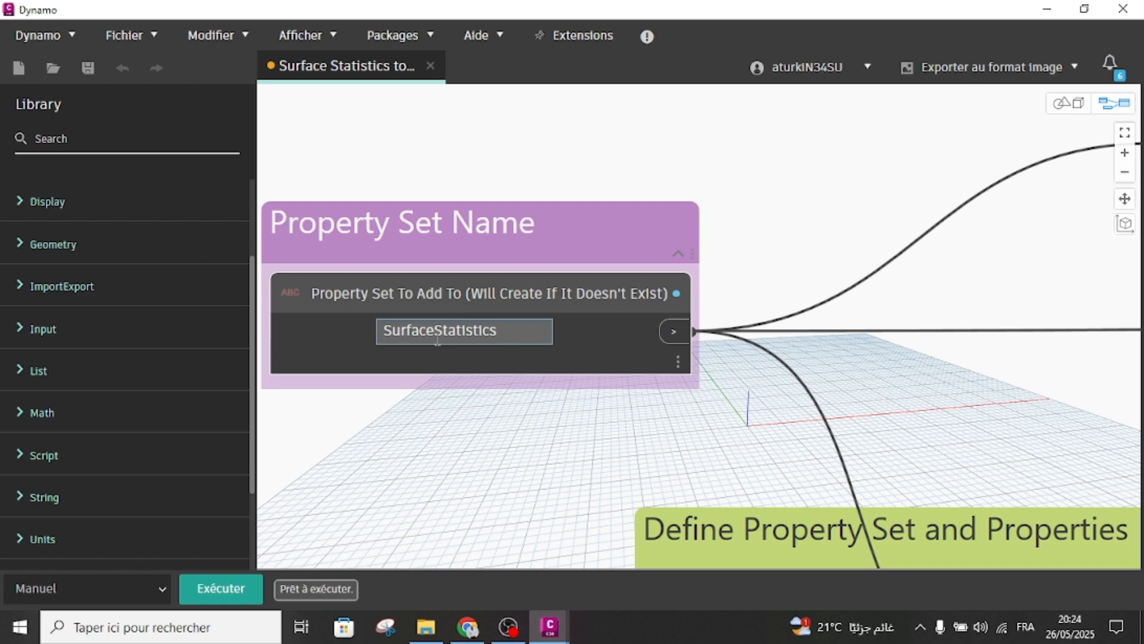
scroll(543, 307, down, 6)
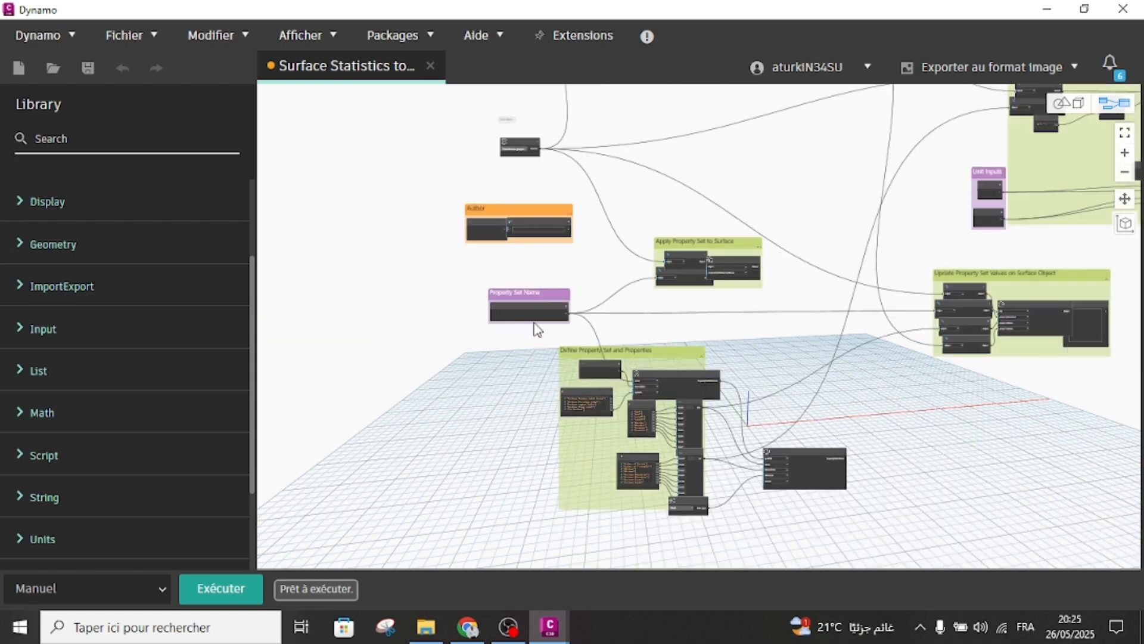
middle_drag(491, 359, 394, 372)
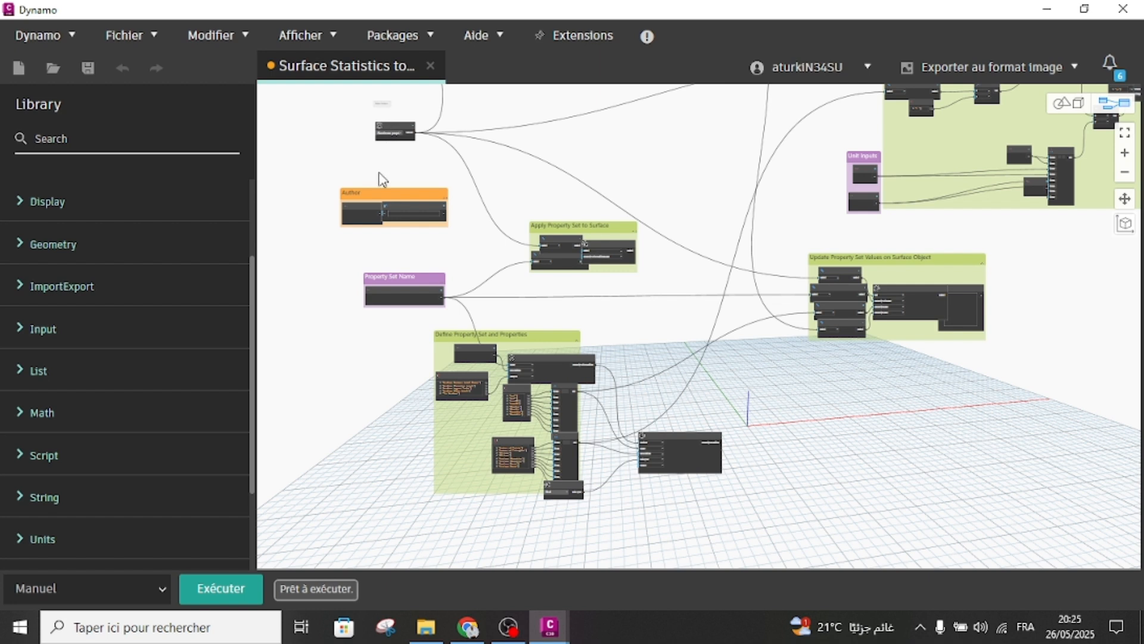
Run the graph, switch to Civil 3D and open the surface properties of Plateforme projet.
click(231, 588)
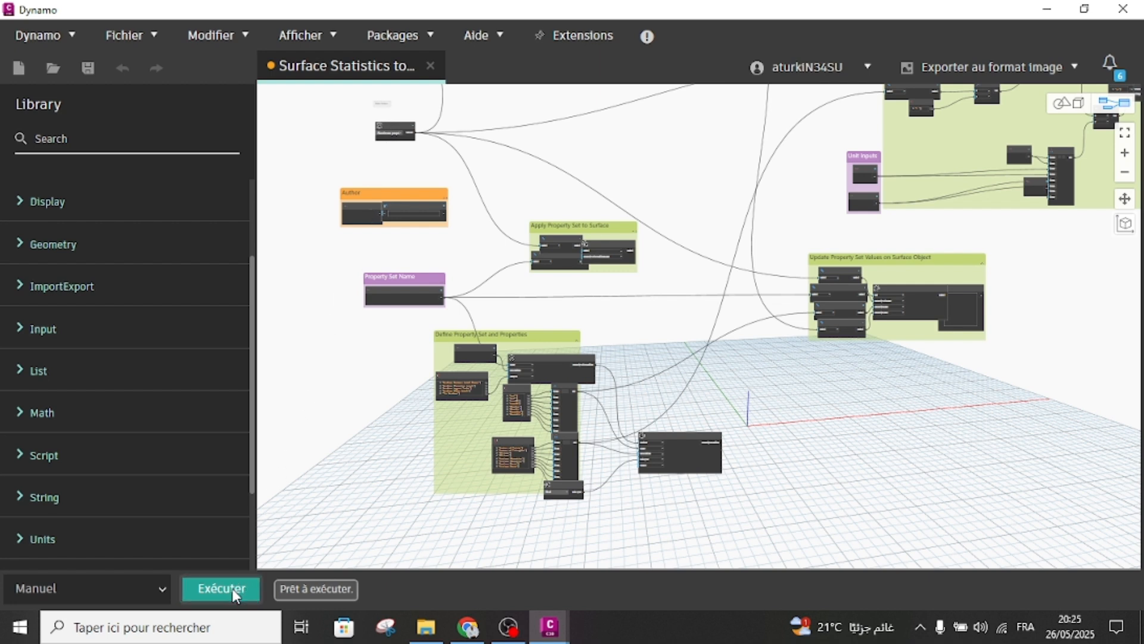
click(1047, 9)
click(158, 395)
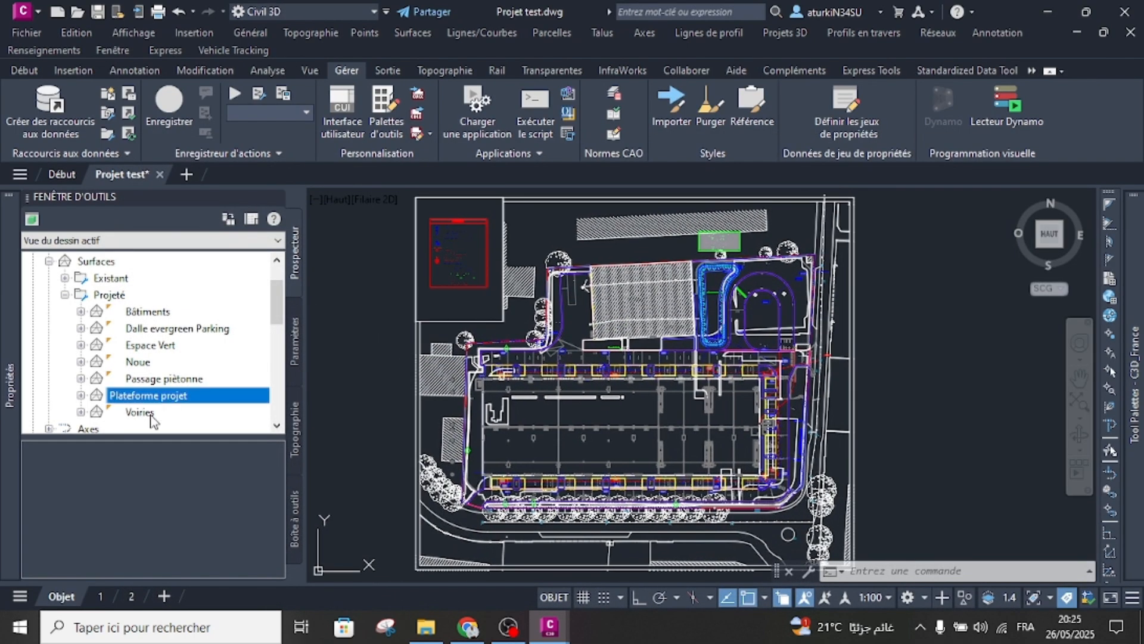
right_click(158, 395)
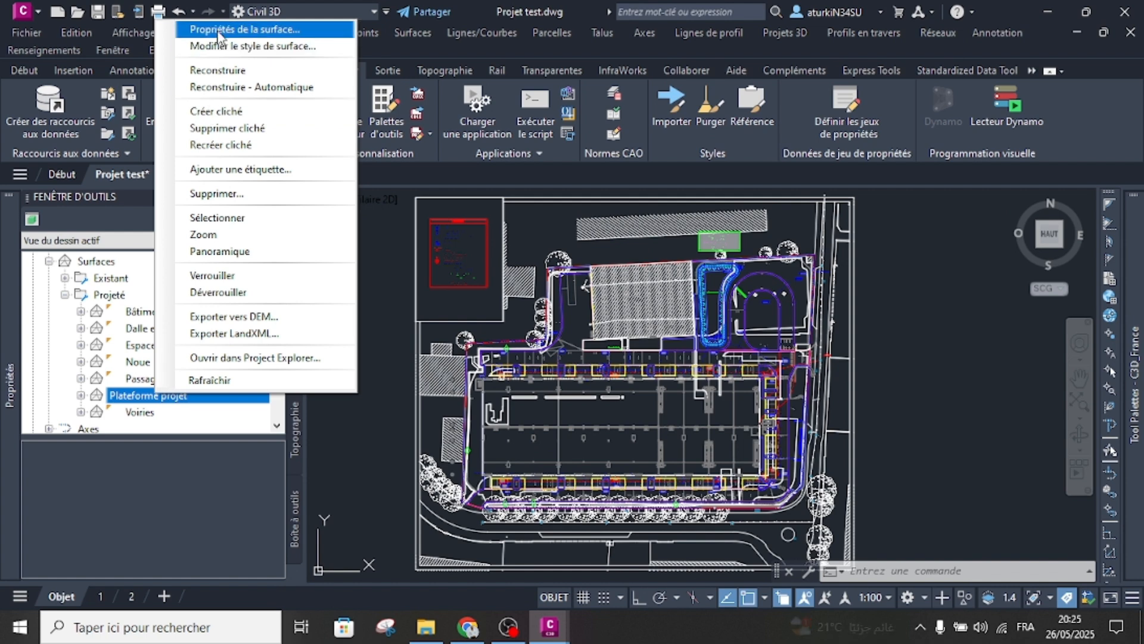
click(219, 31)
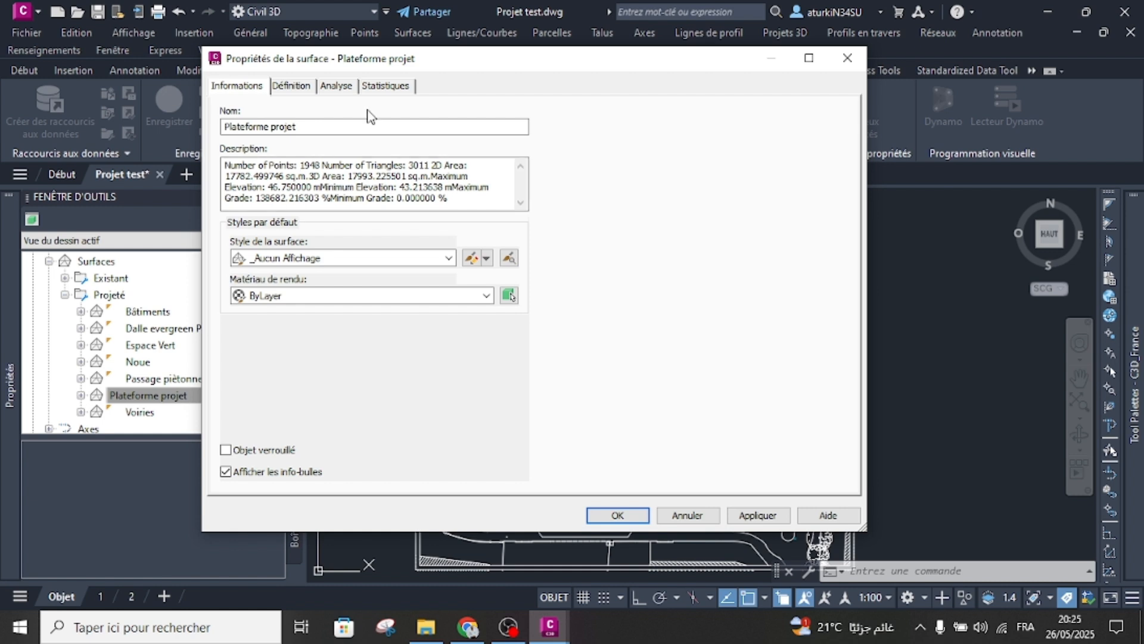
Compare the surface's description with its Général, Etendue and TRIANGULÉ statistics, and close the surface properties.
click(393, 88)
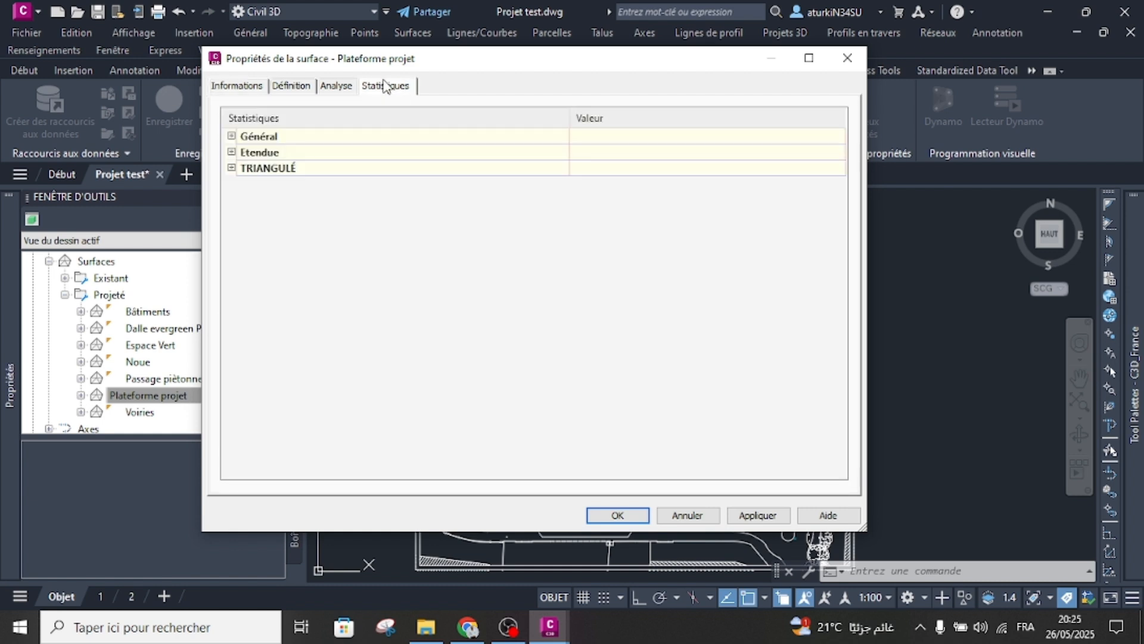
click(232, 137)
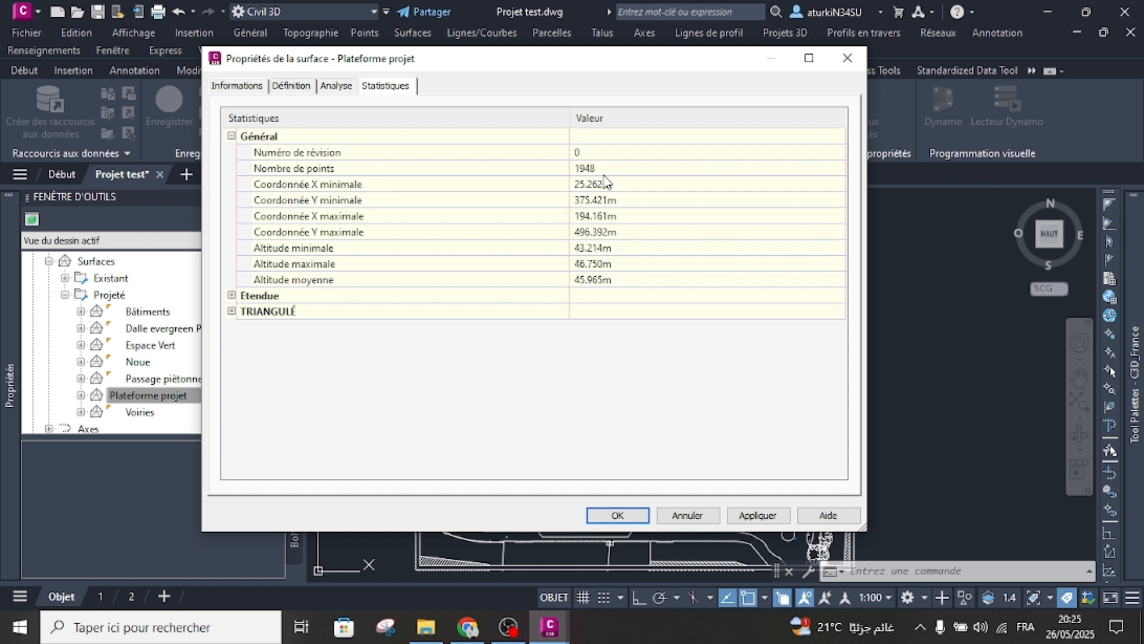
click(257, 89)
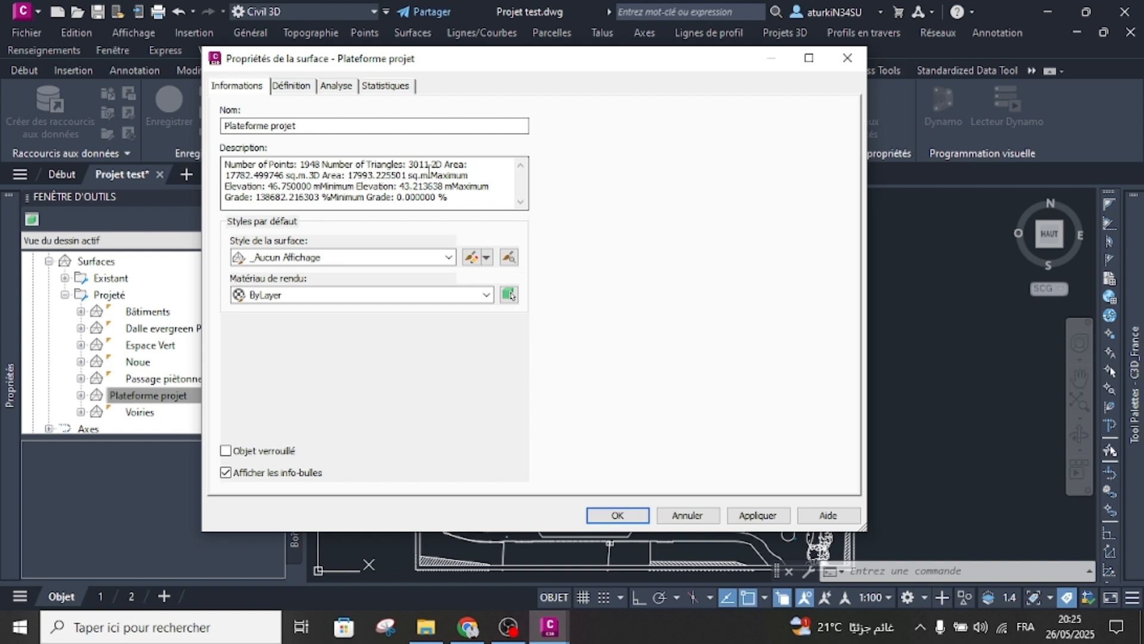
click(400, 85)
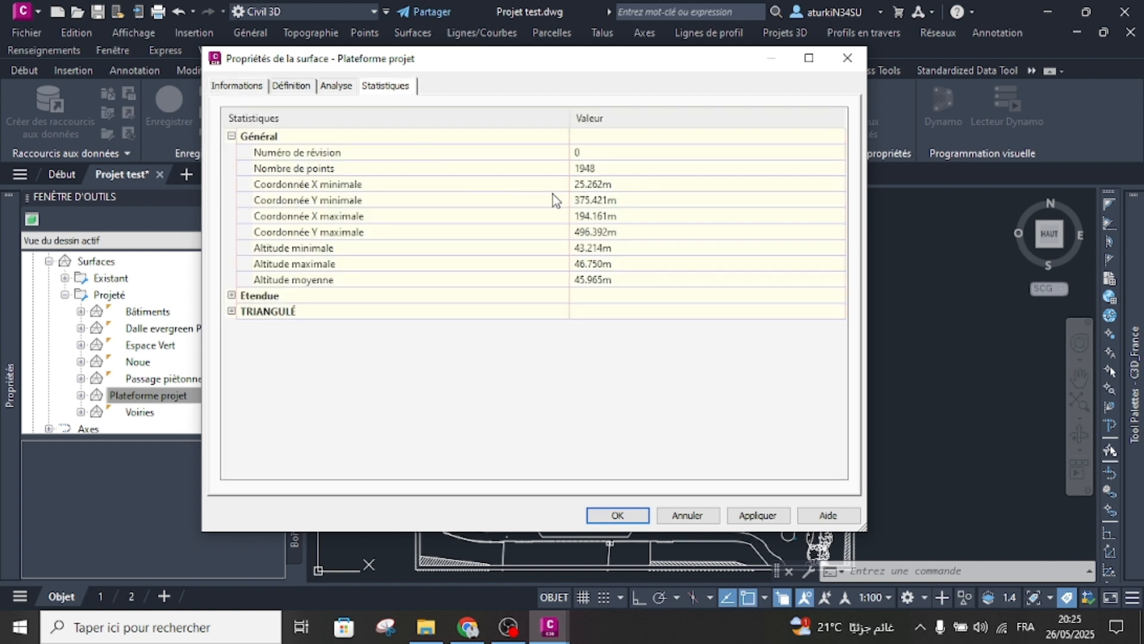
click(232, 295)
click(231, 391)
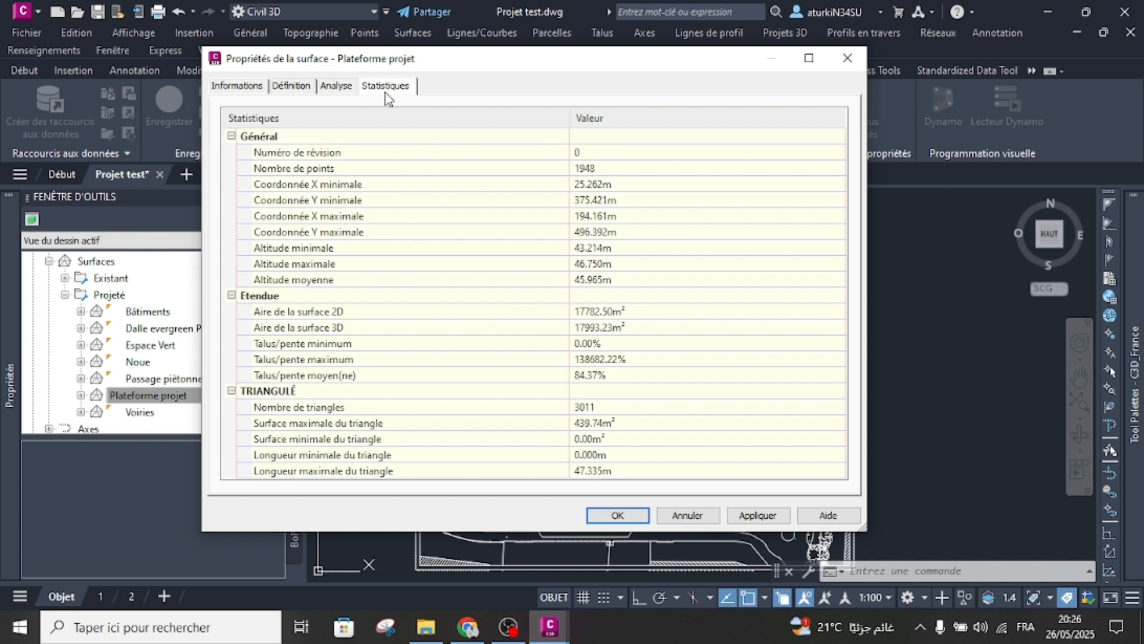
click(238, 87)
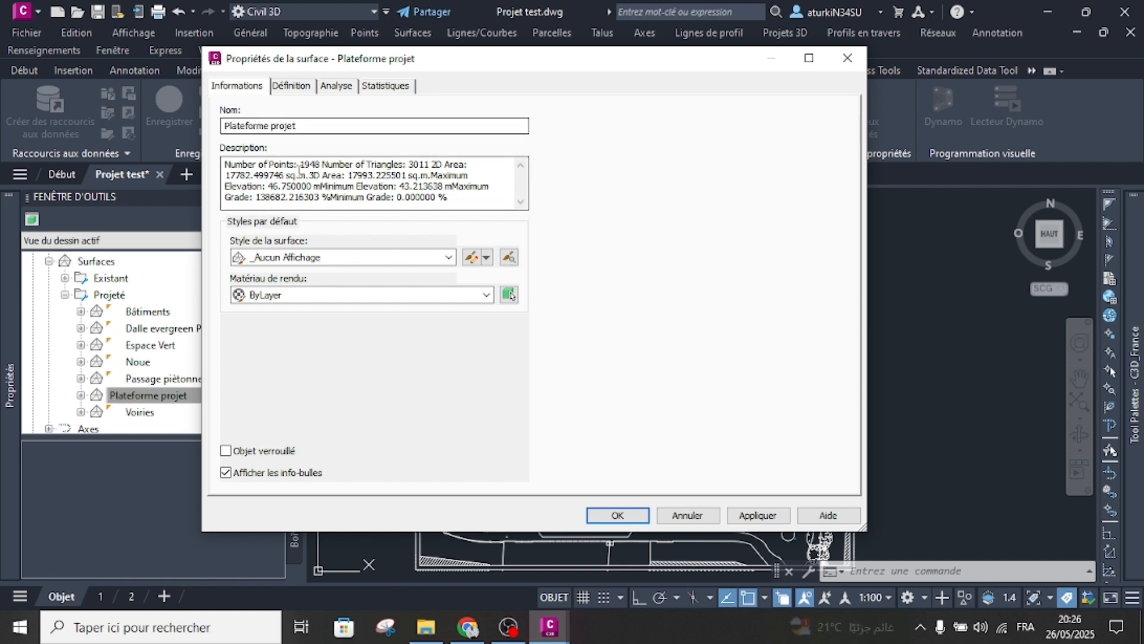
click(629, 521)
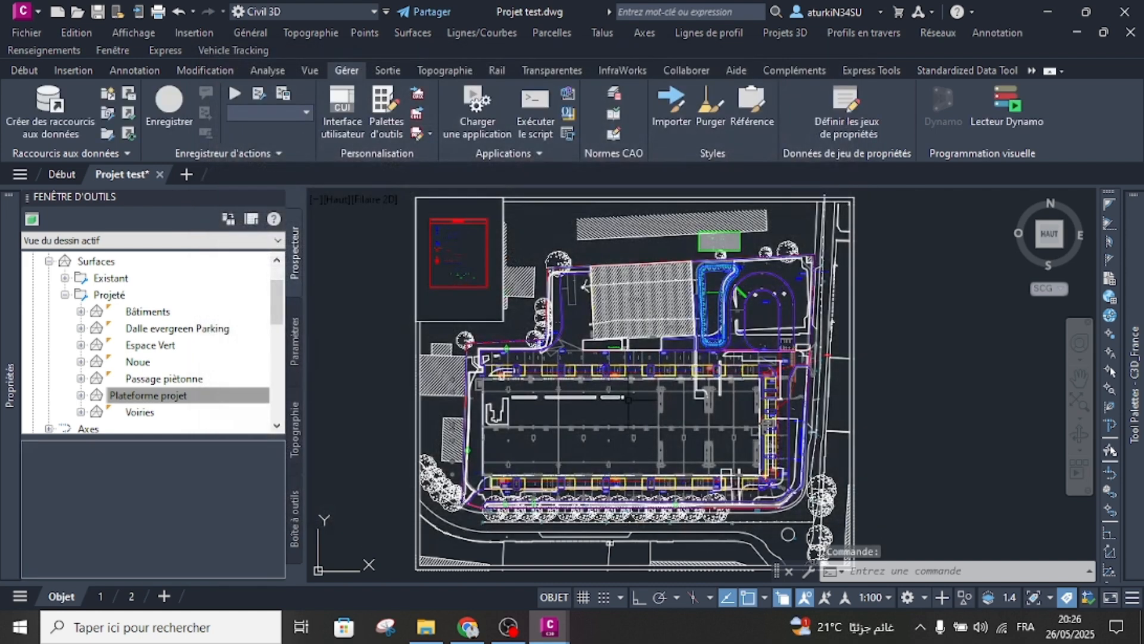
Set the surface style of Plateforme projet to Triangle Rouge in its surface properties.
right_click(147, 405)
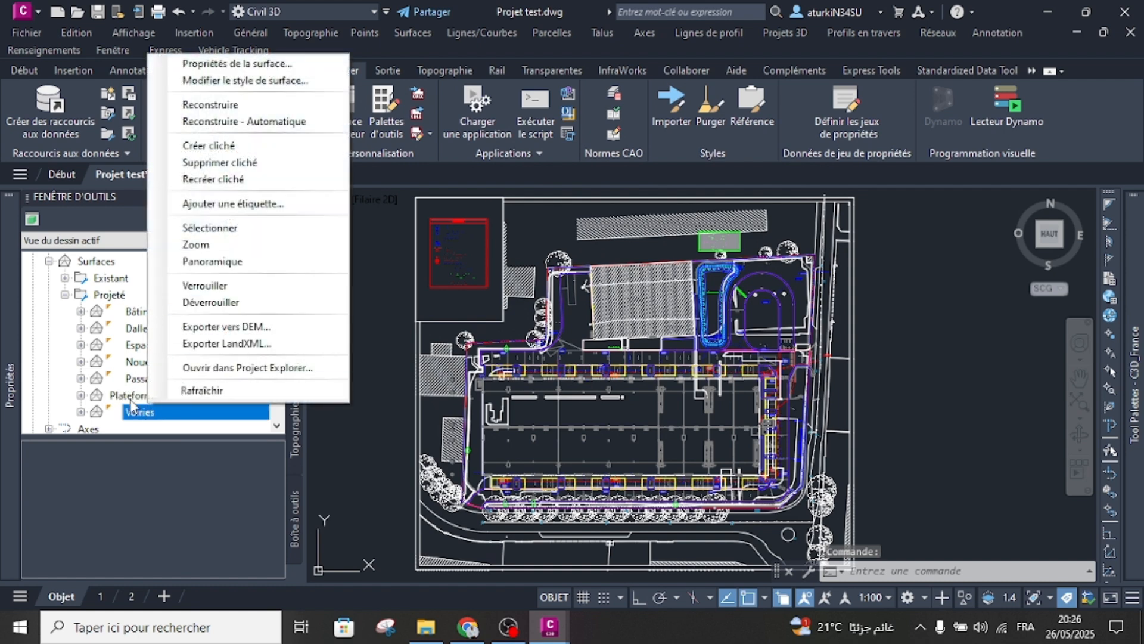
click(136, 398)
right_click(142, 399)
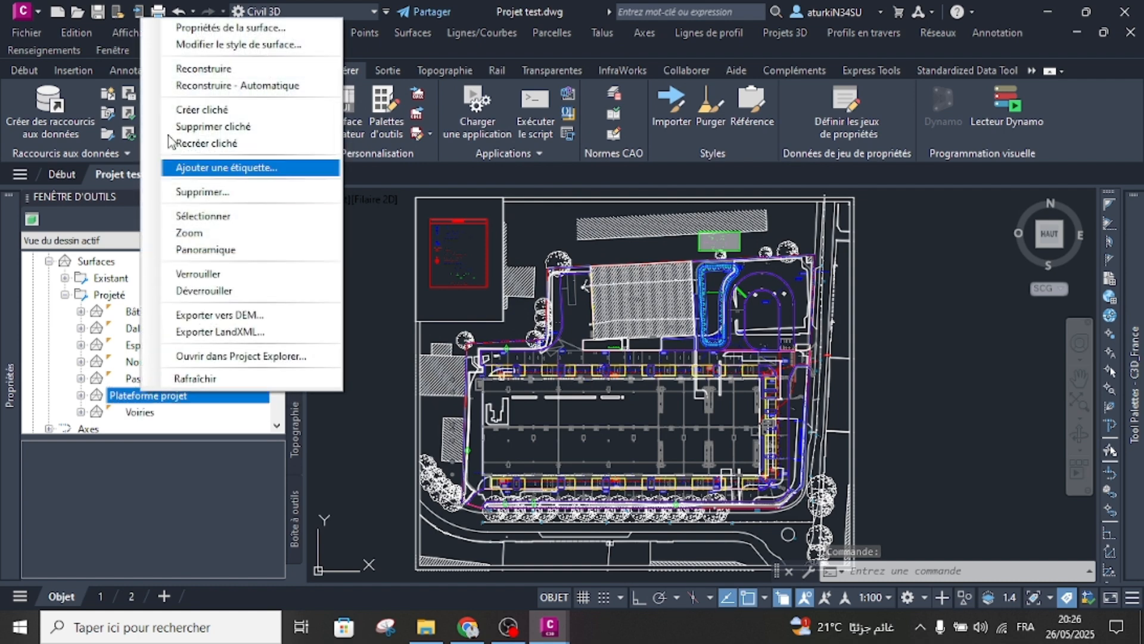
click(213, 25)
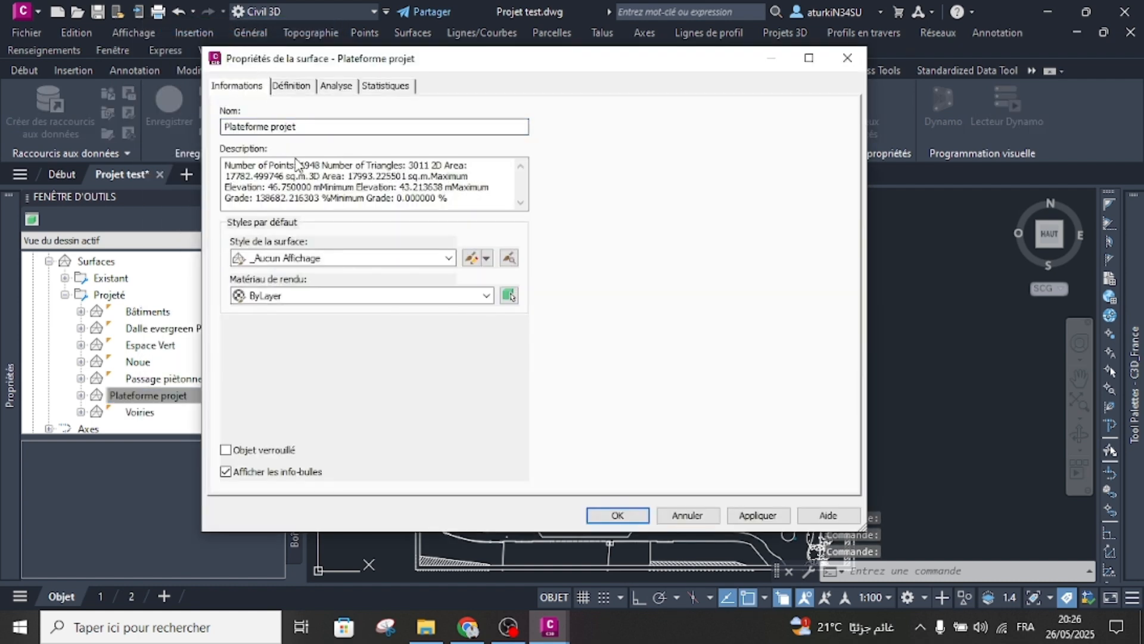
click(308, 258)
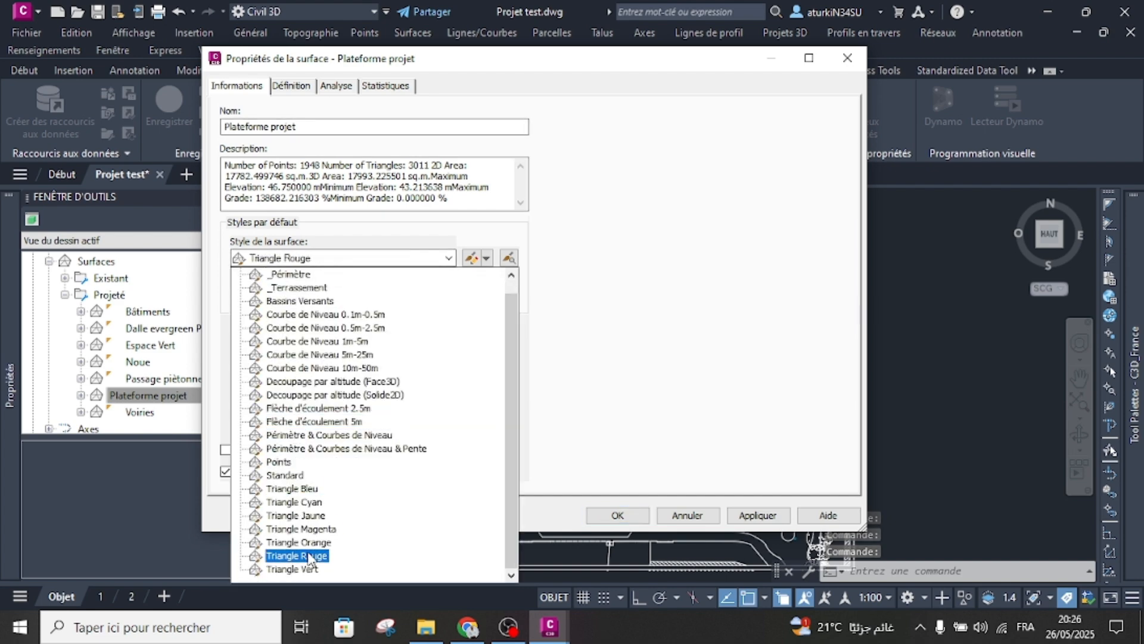
click(301, 559)
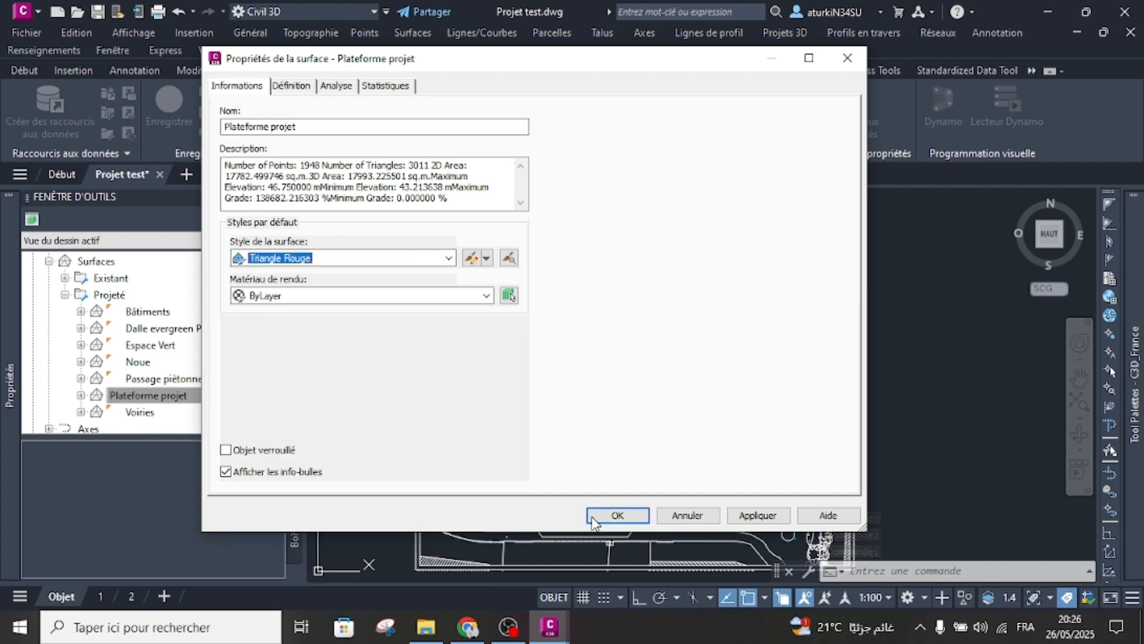
click(605, 519)
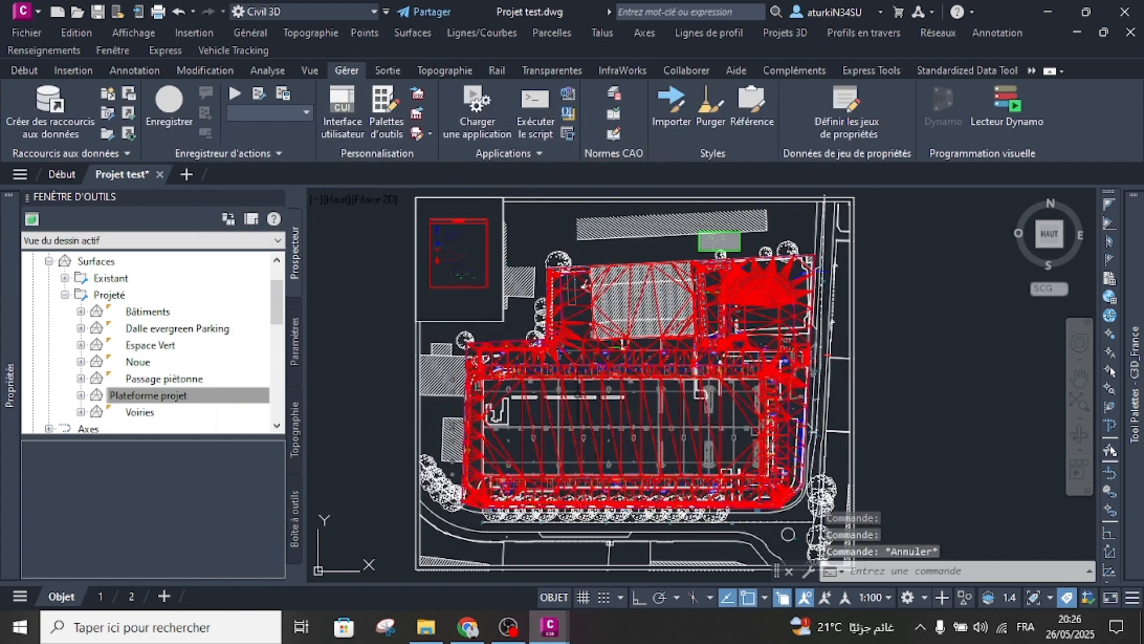
Select the triangulated surface in the drawing and start adding surface labels, moving the label dialog clear of the surface.
key(Escape)
click(584, 392)
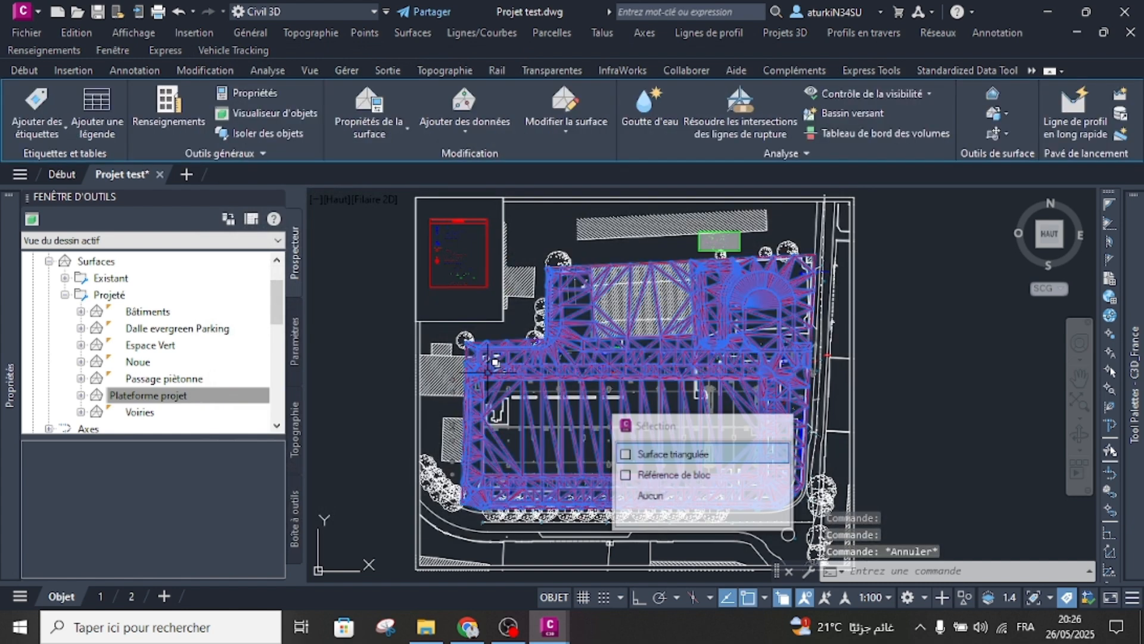
scroll(471, 366, up, 2)
click(49, 132)
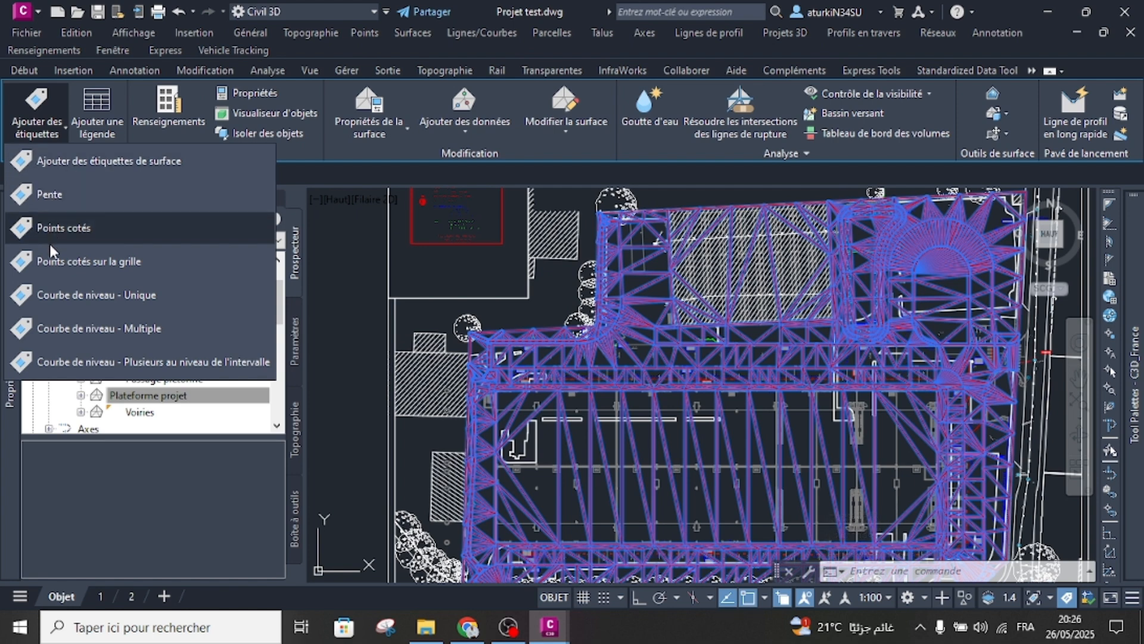
click(82, 161)
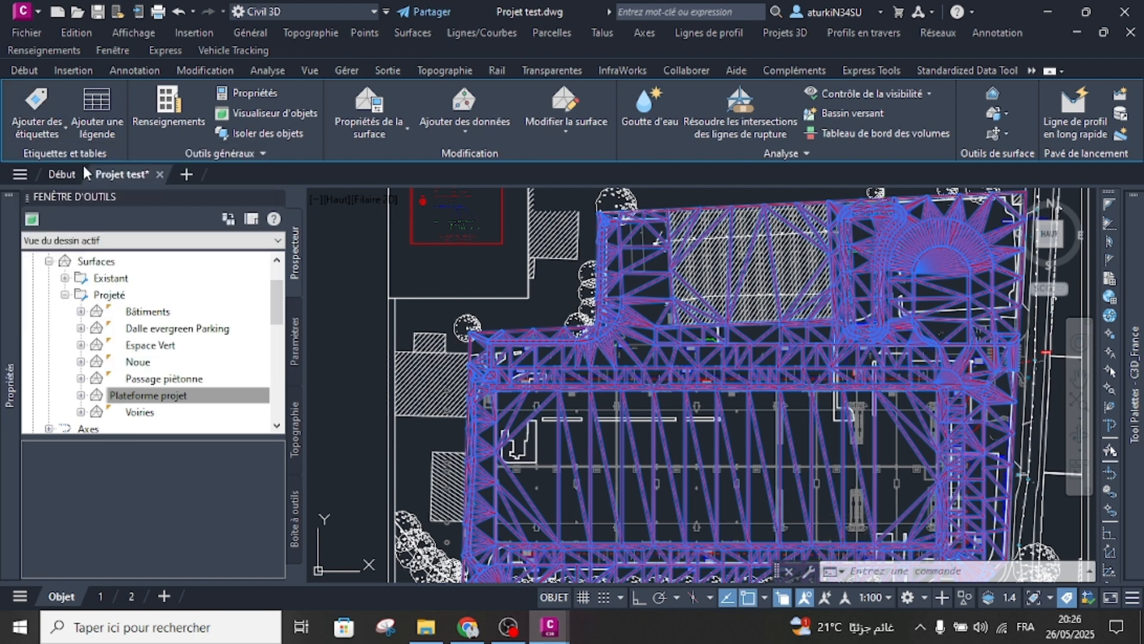
drag(669, 194, 388, 134)
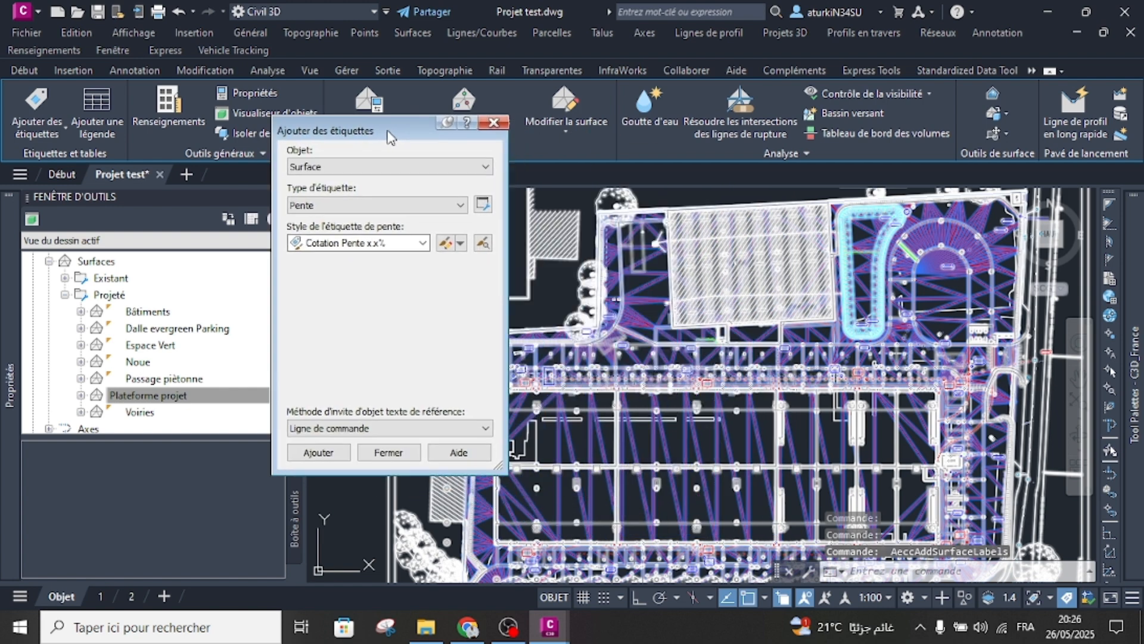
Choose the Pente label type with the Standard slope label style and create a copy of that style.
click(349, 206)
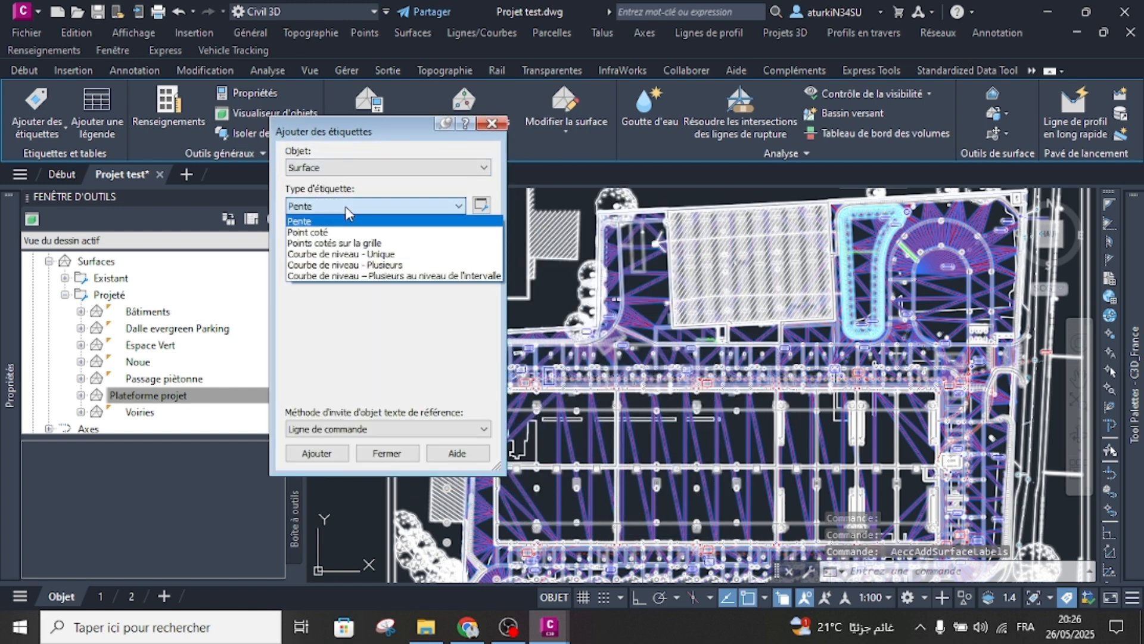
click(348, 221)
click(420, 244)
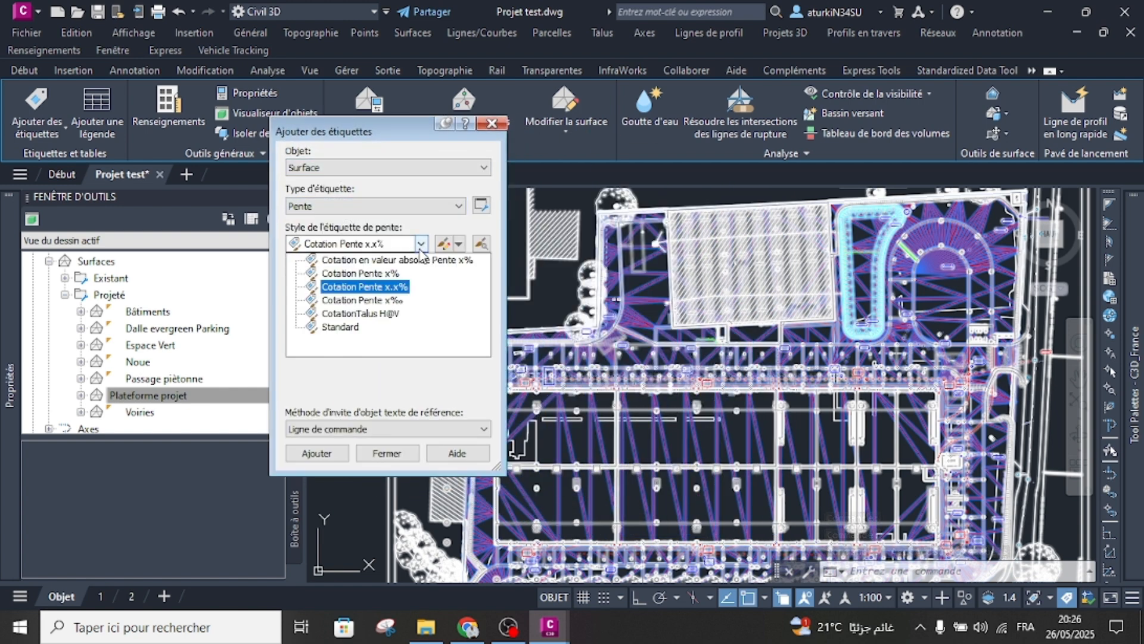
click(340, 327)
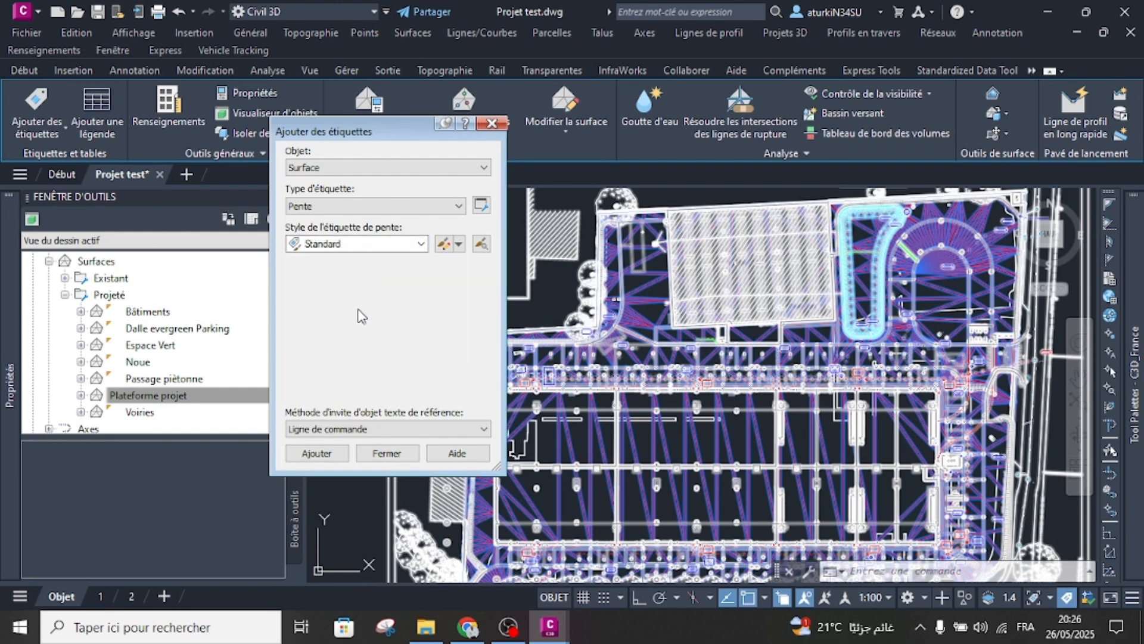
click(458, 244)
click(489, 281)
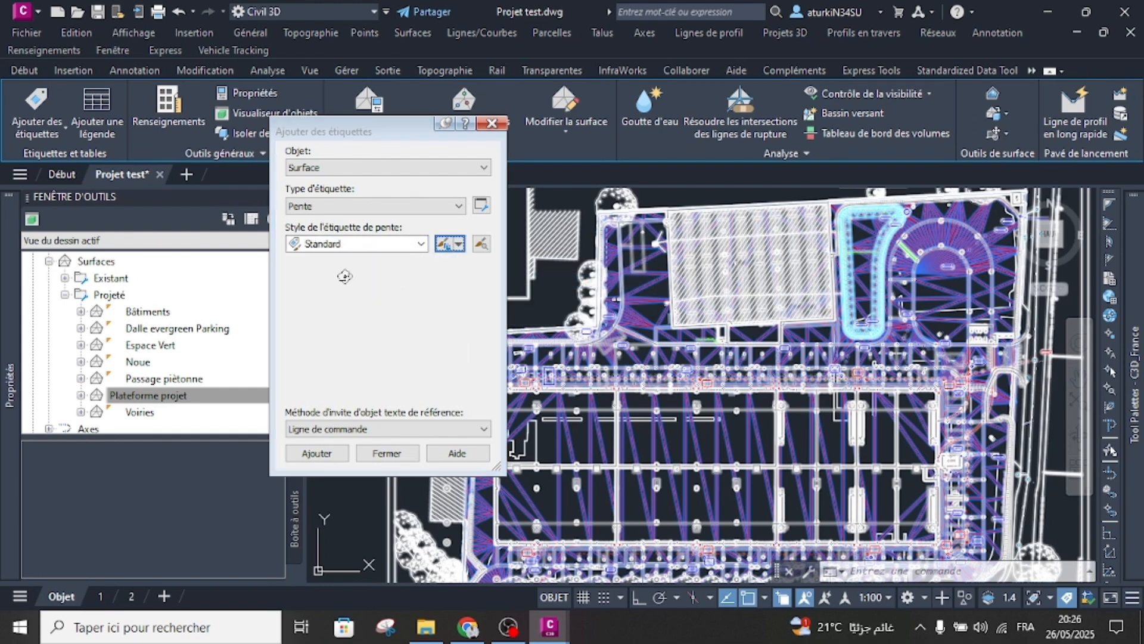
Delete the Pente de la surface and Flèche de direction components from the copied label style and add a text component.
click(460, 130)
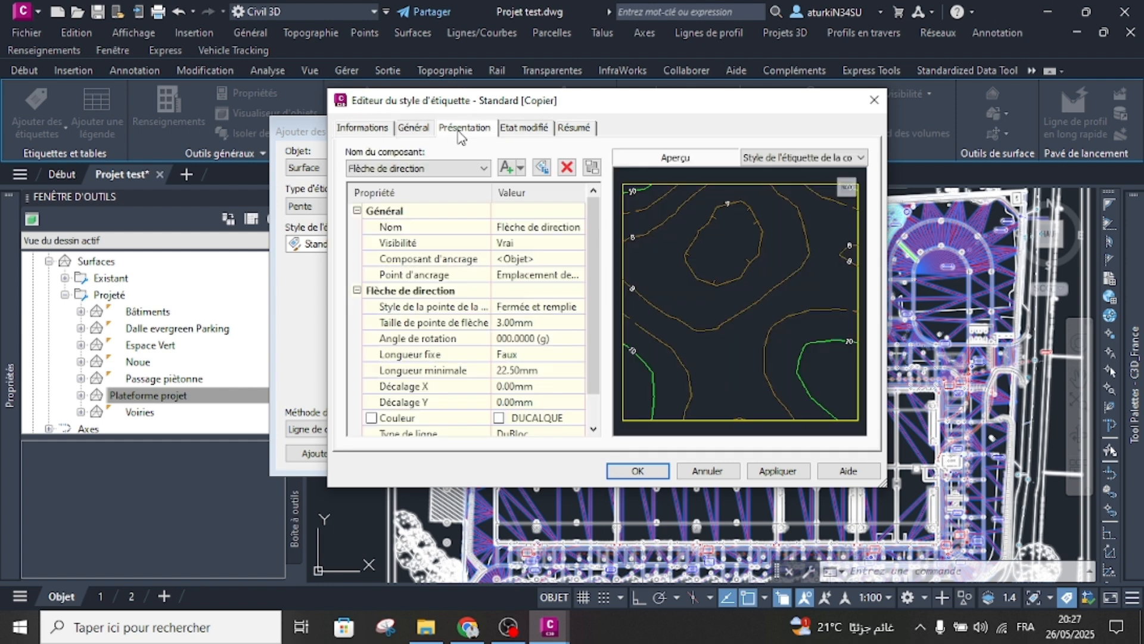
click(431, 170)
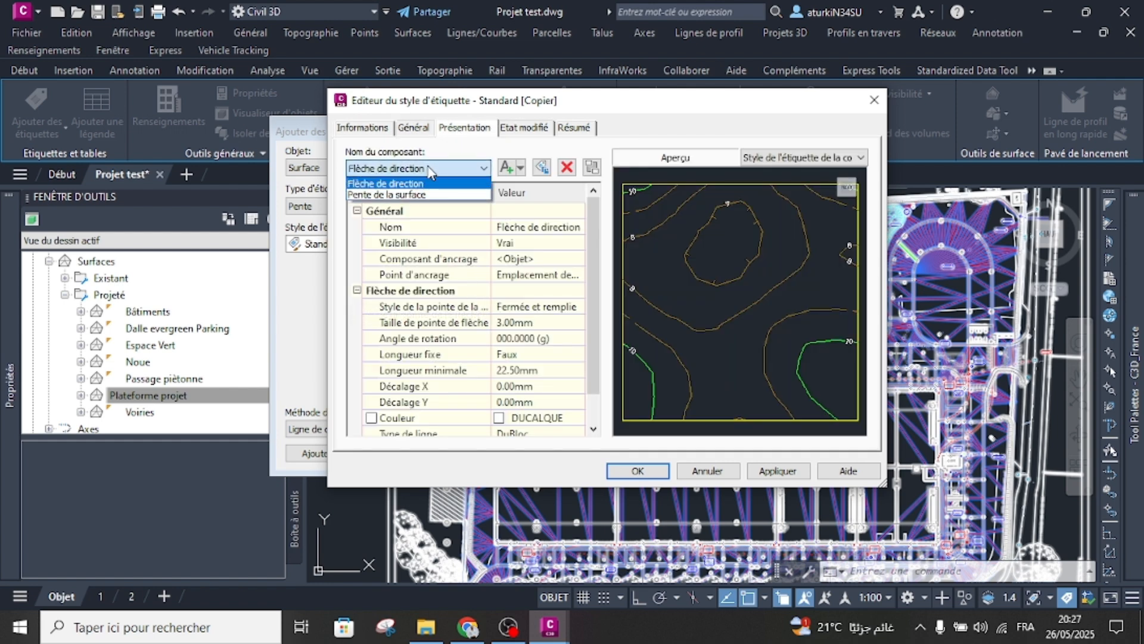
click(387, 194)
click(567, 167)
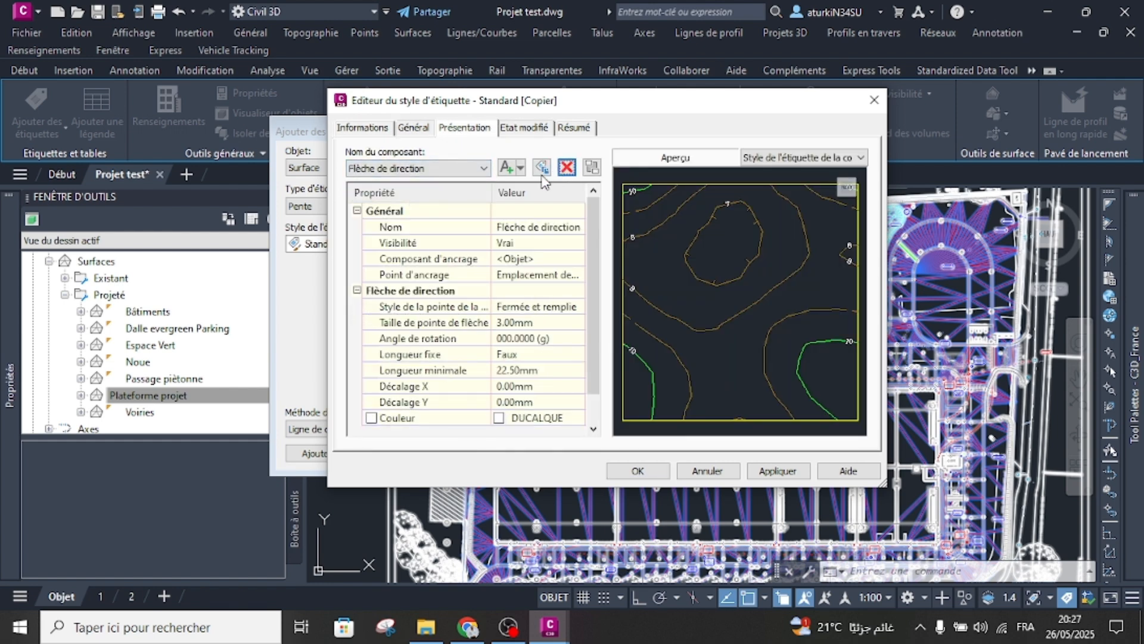
click(565, 169)
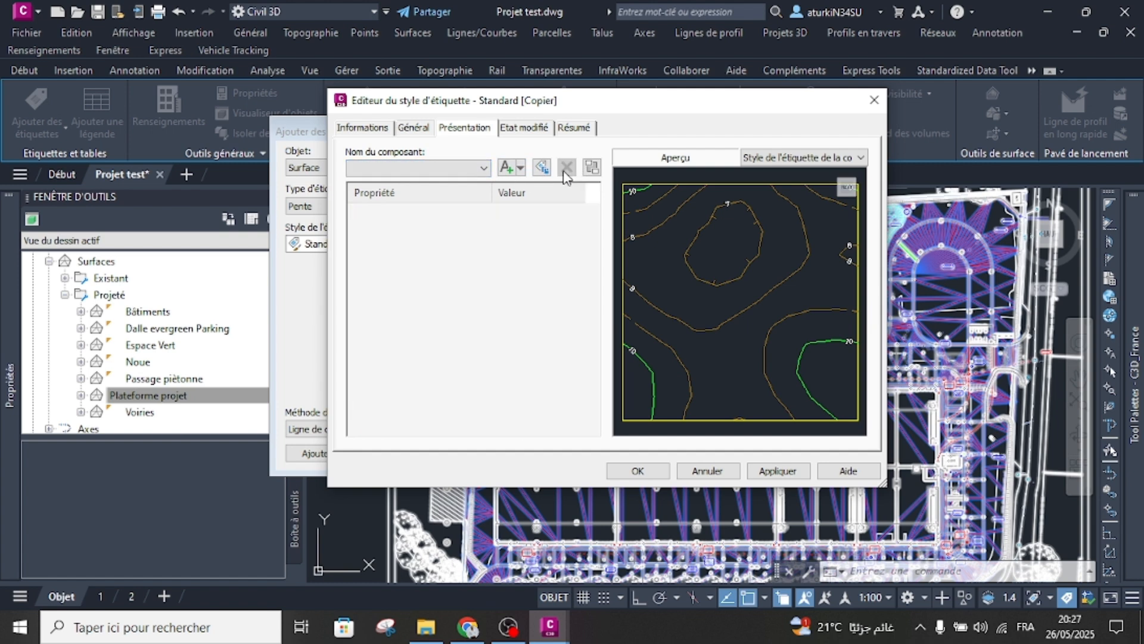
click(505, 167)
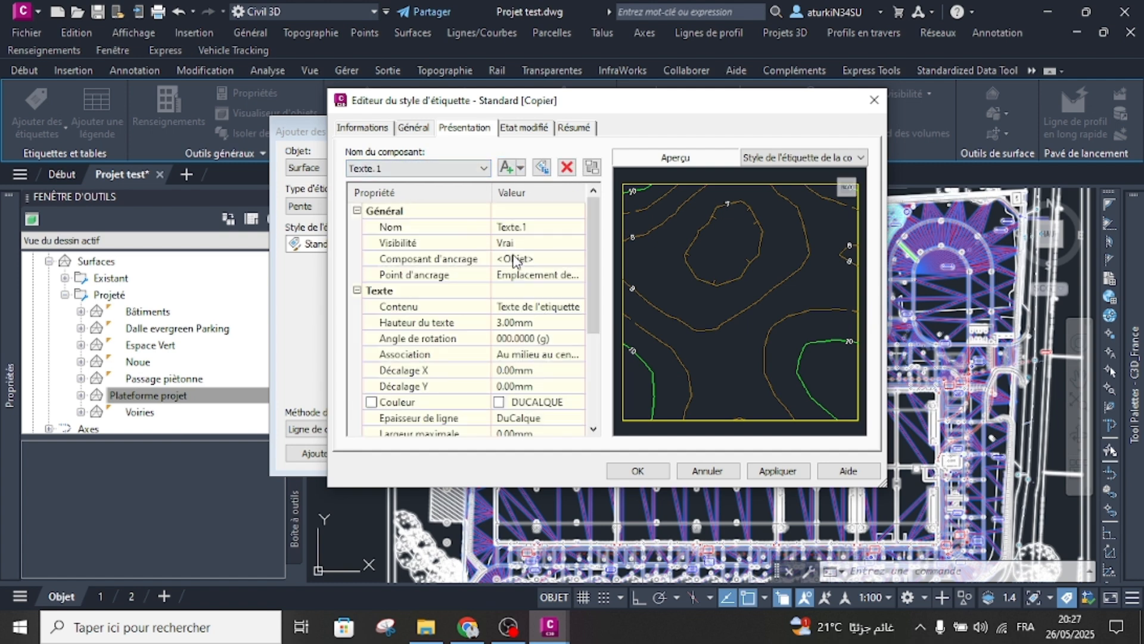
Rename the new text component of the copied label style as Description.
click(549, 228)
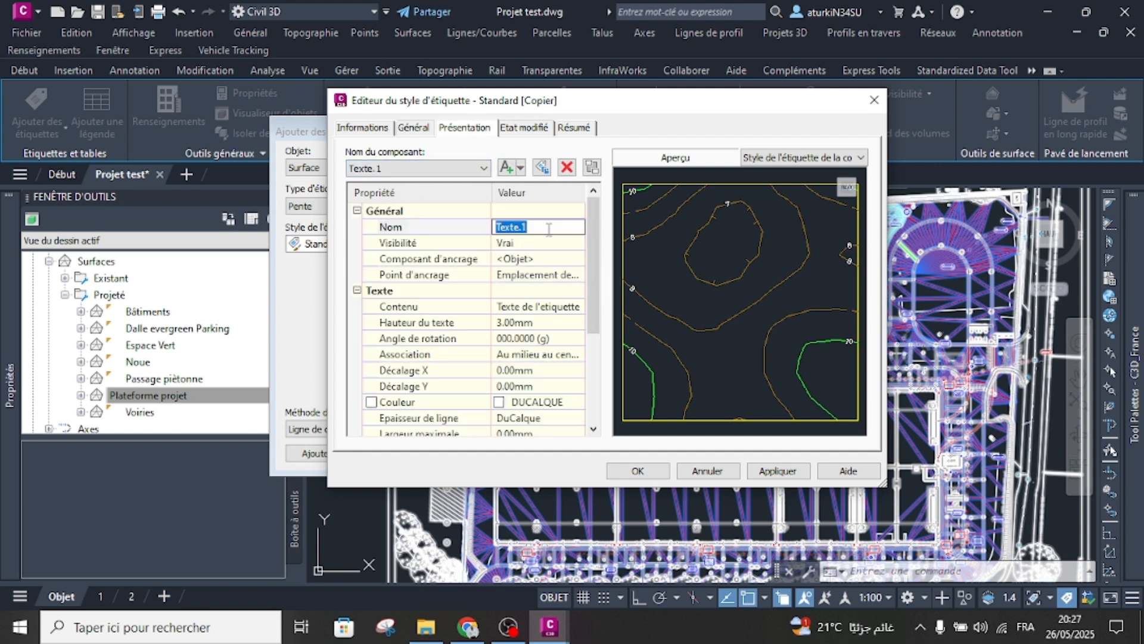
text(Description)
key(Return)
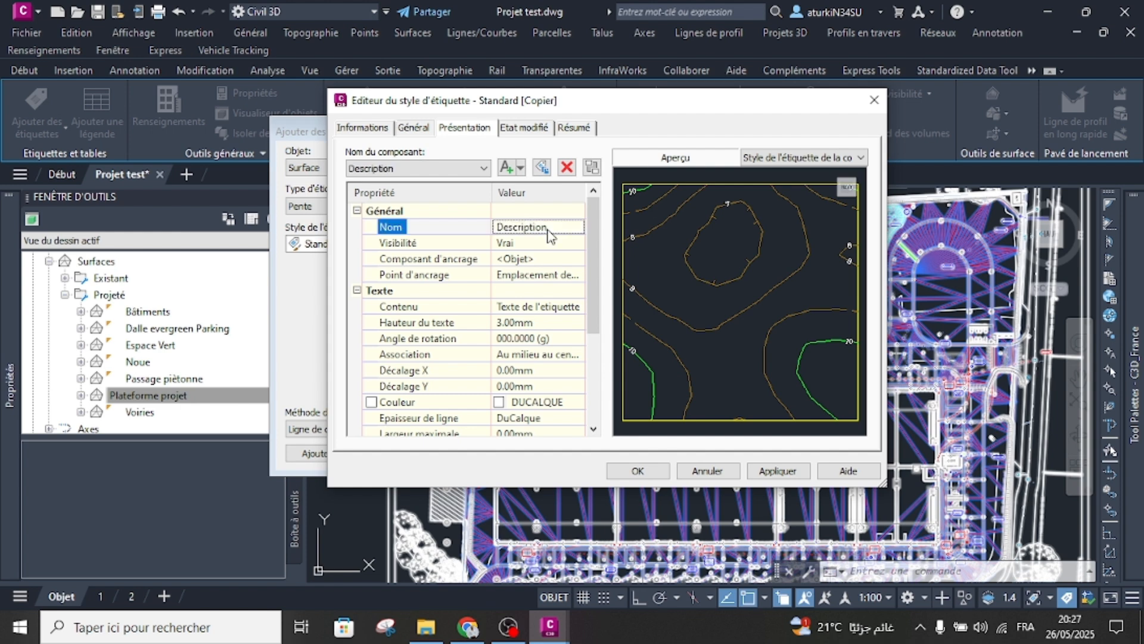
Replace the component's default text content with the surface's Description property, keeping the original case, and save the copied label style.
click(539, 296)
click(541, 305)
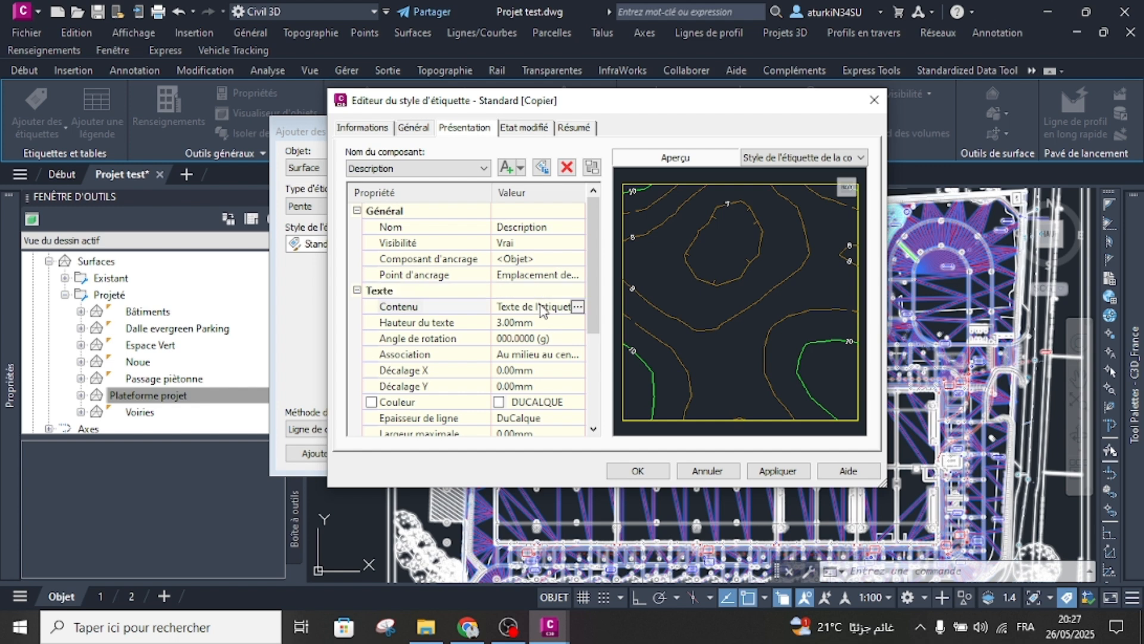
click(577, 307)
click(516, 237)
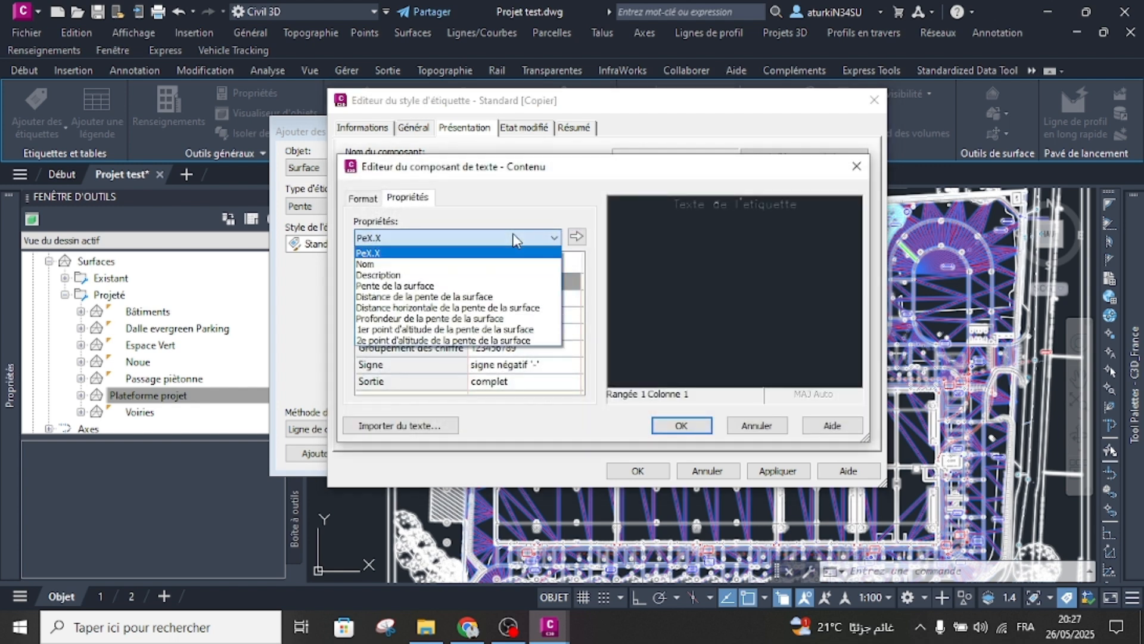
click(392, 274)
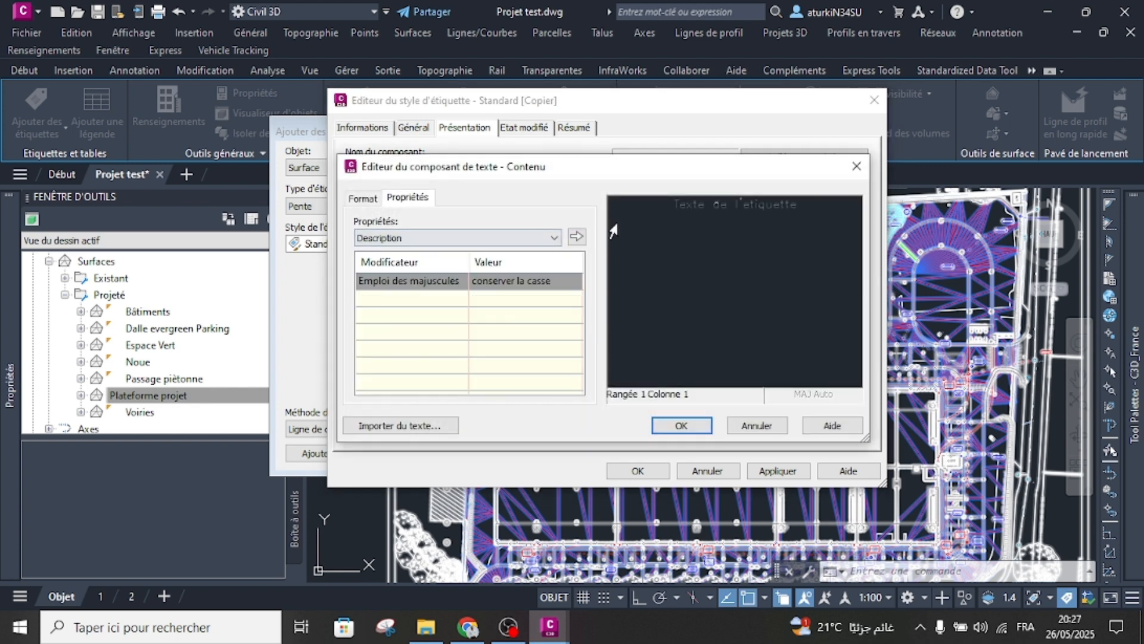
triple_click(777, 218)
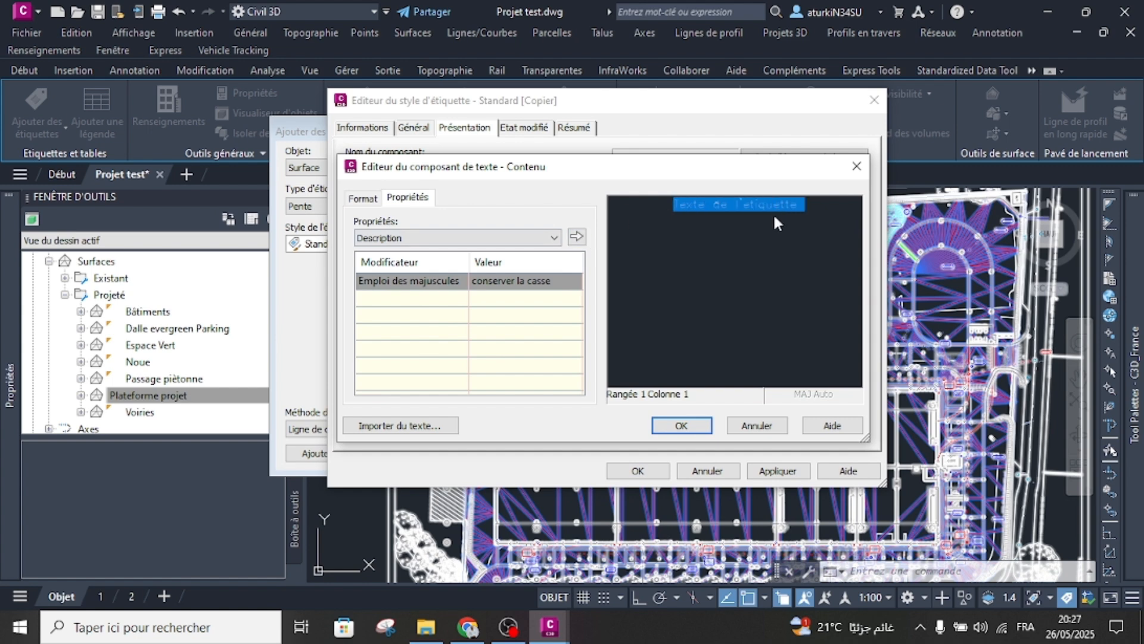
click(576, 237)
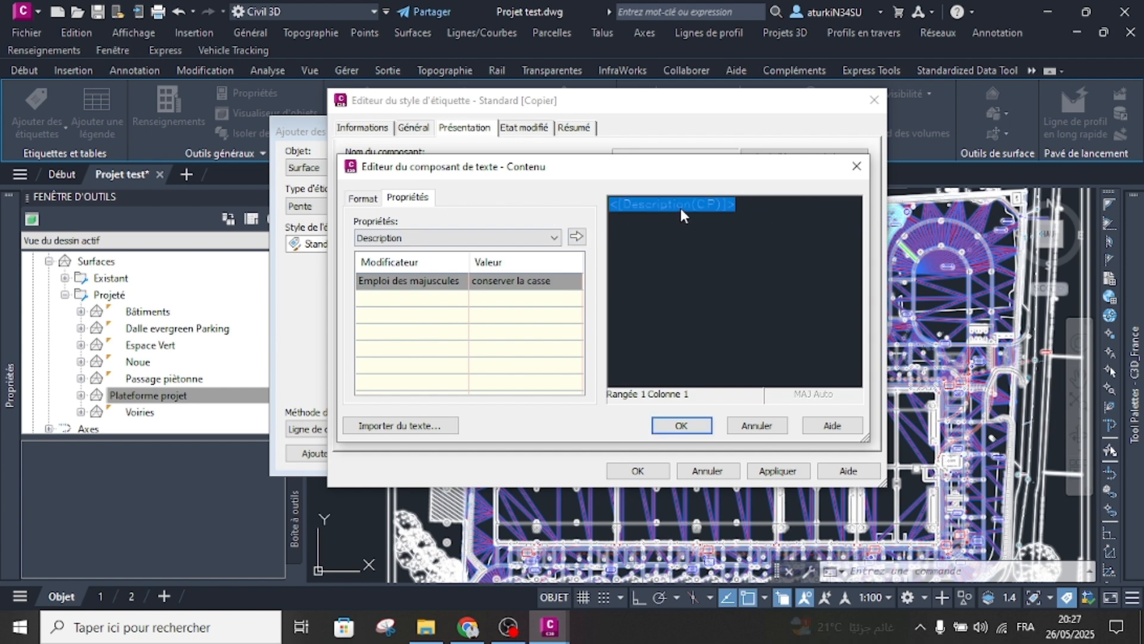
click(681, 425)
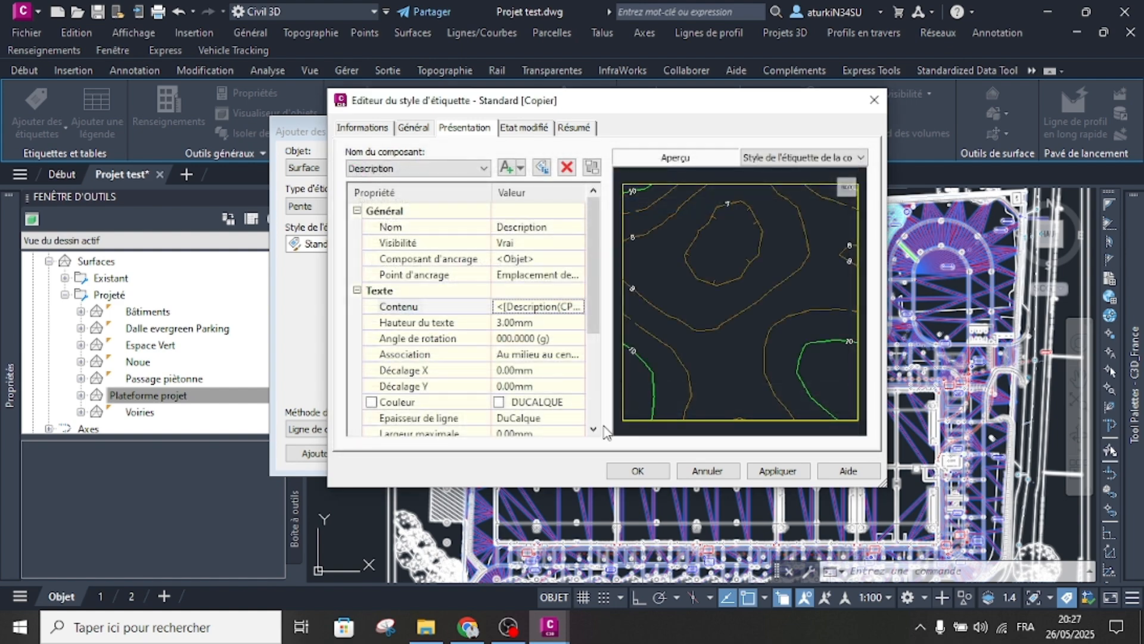
click(627, 473)
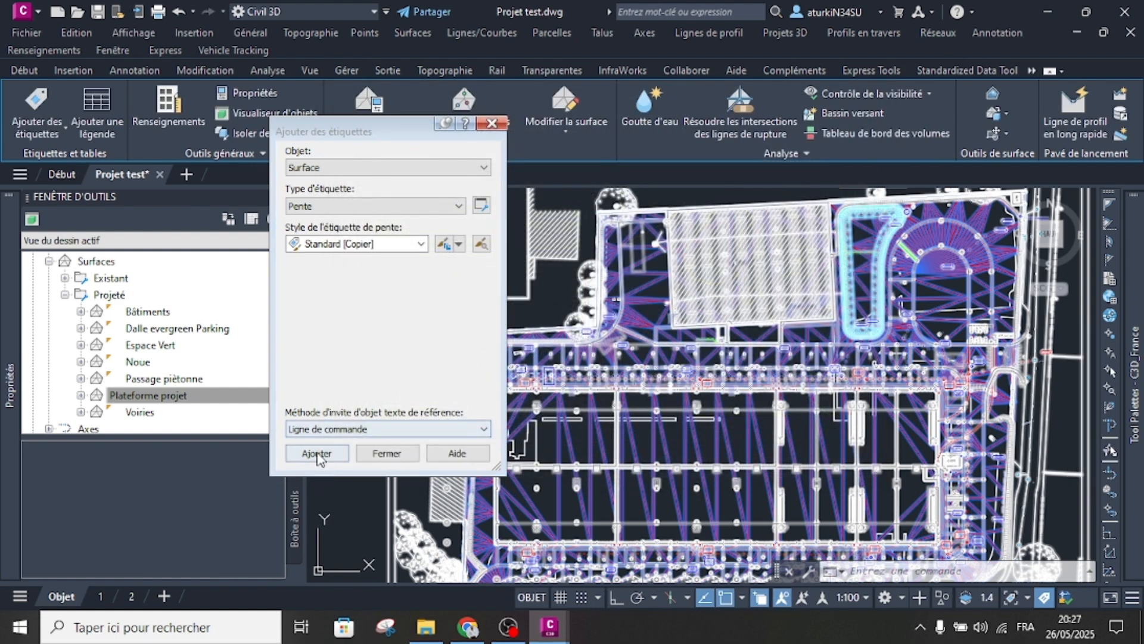
Place a one-point (Unpoint) label in the Standard [Copier] style near the middle of Plateforme projet and finish adding labels.
click(317, 455)
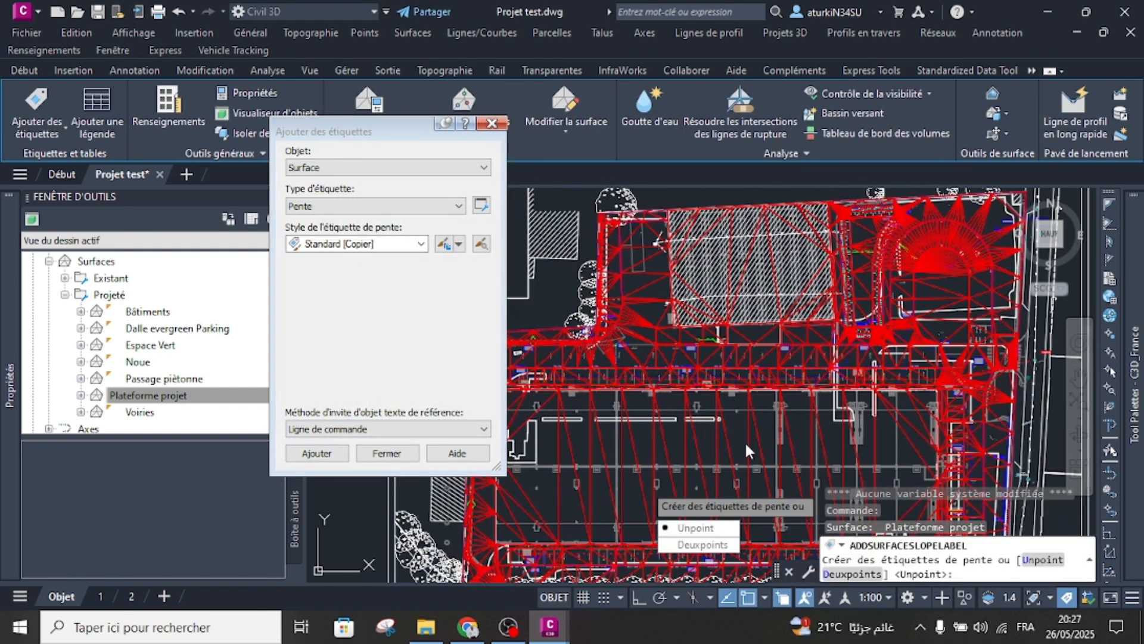
click(685, 528)
click(714, 451)
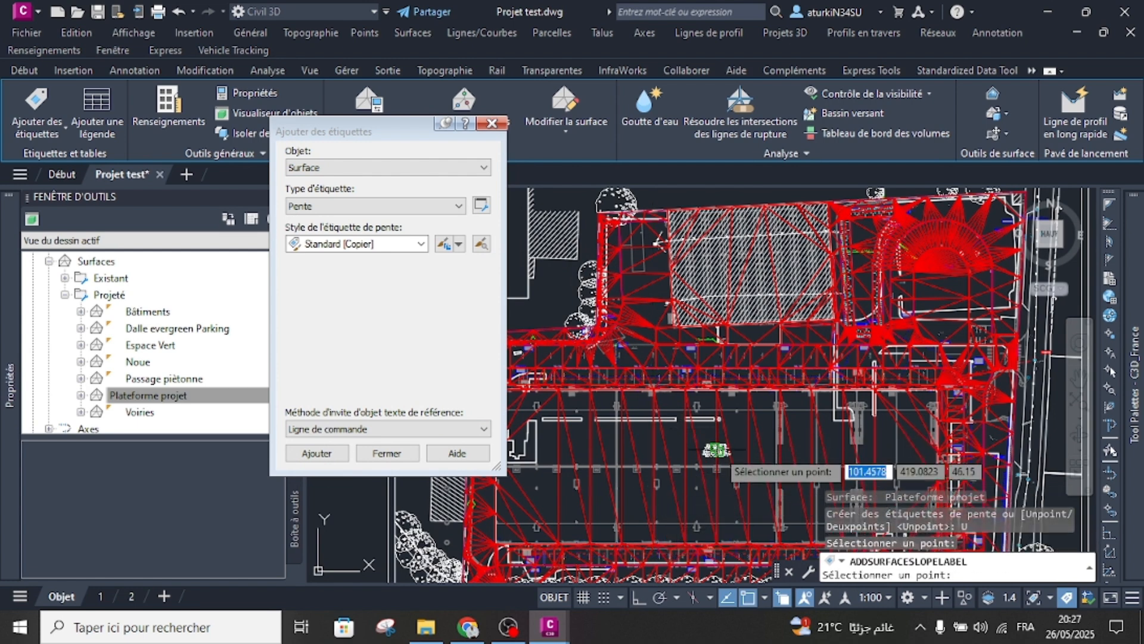
key(Return)
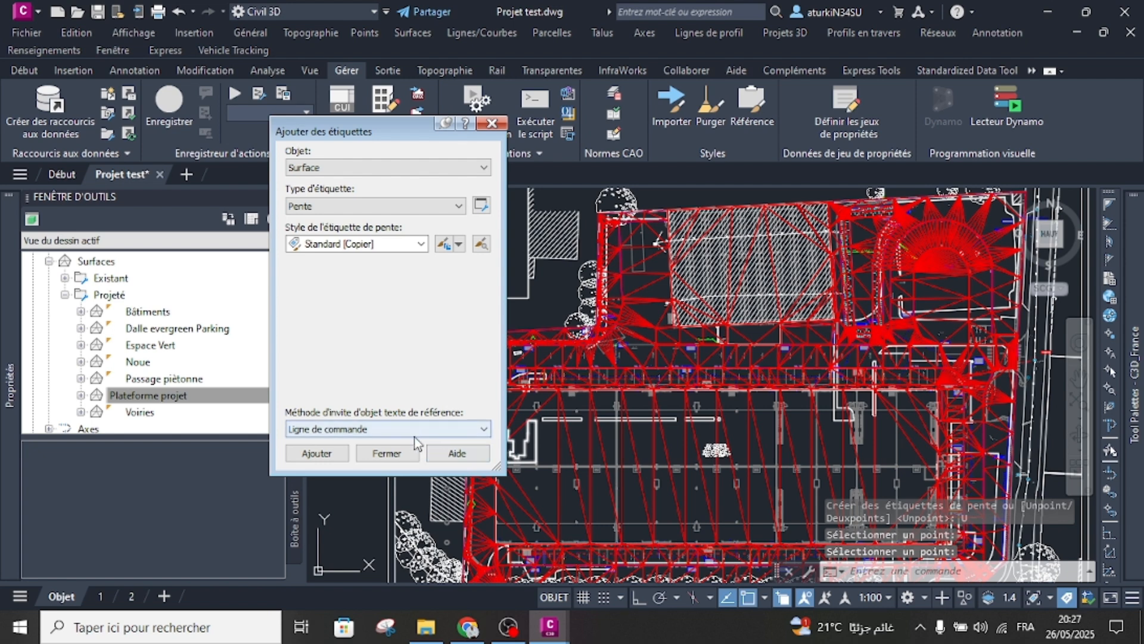
click(411, 451)
Examine the placed label's surface statistics up close and its position within the whole site plan.
scroll(754, 453, up, 6)
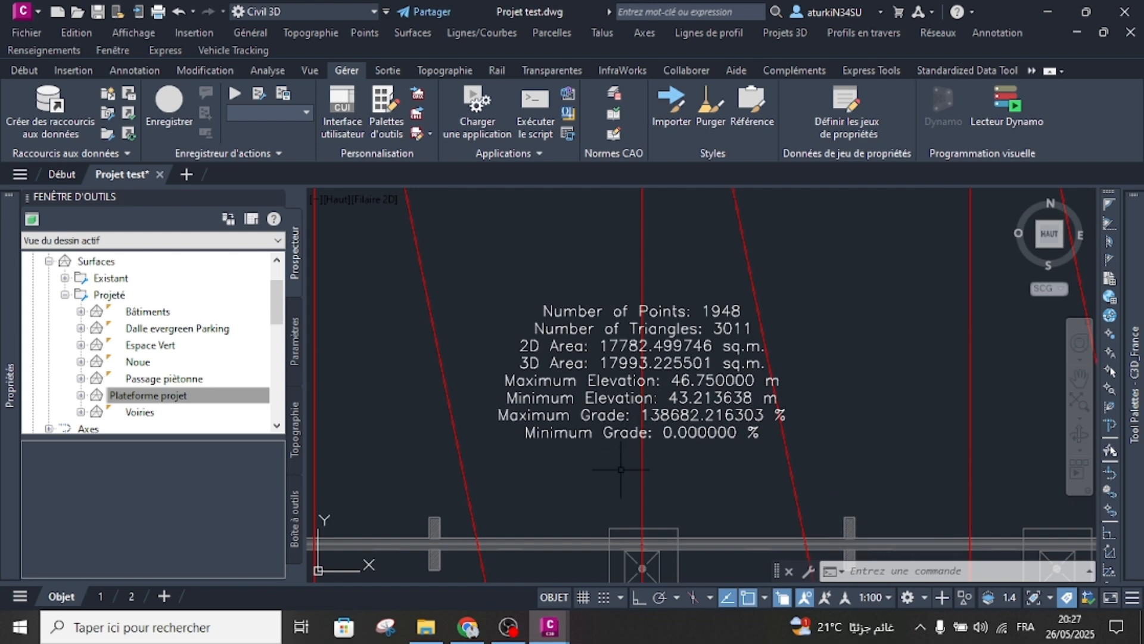
mouse_move(621, 469)
click(558, 311)
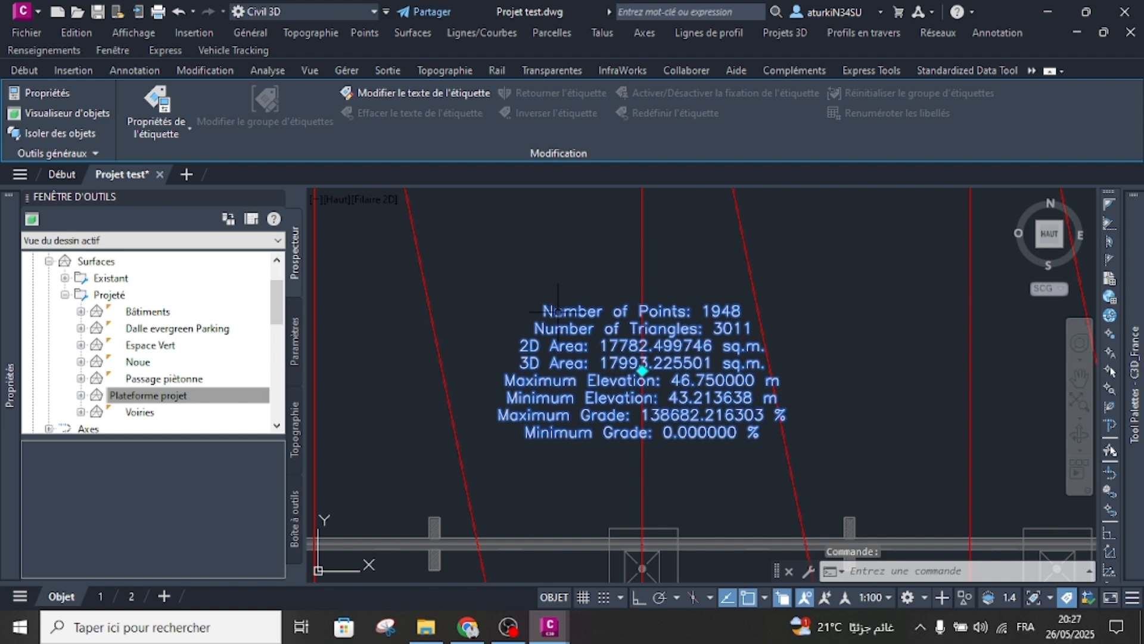
key(Escape)
scroll(642, 370, down, 12)
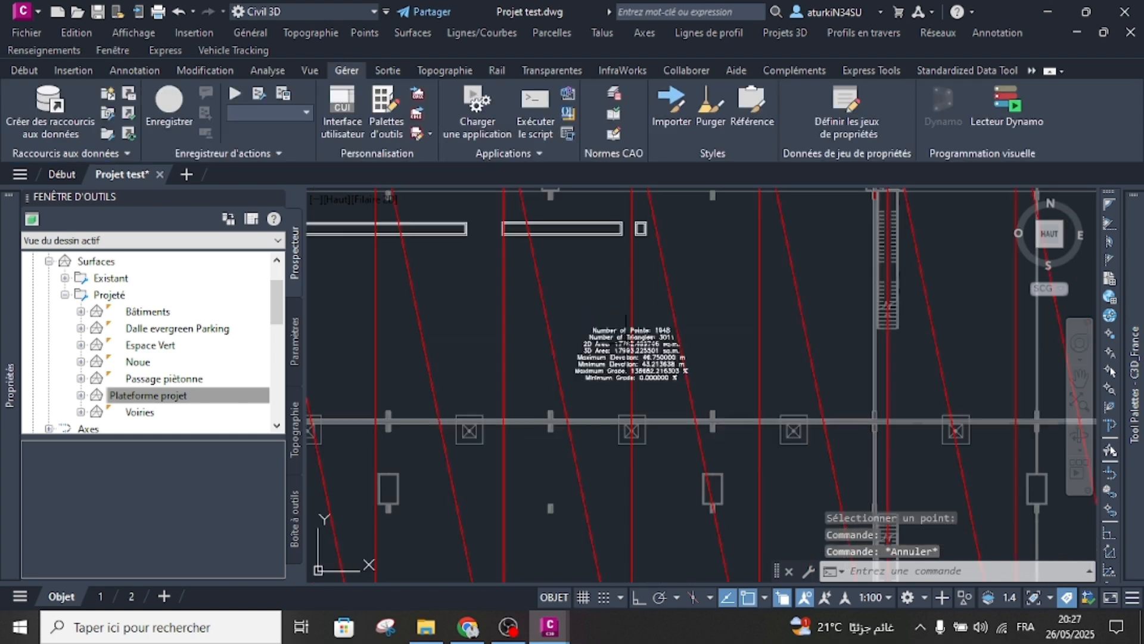
middle_drag(592, 345, 616, 373)
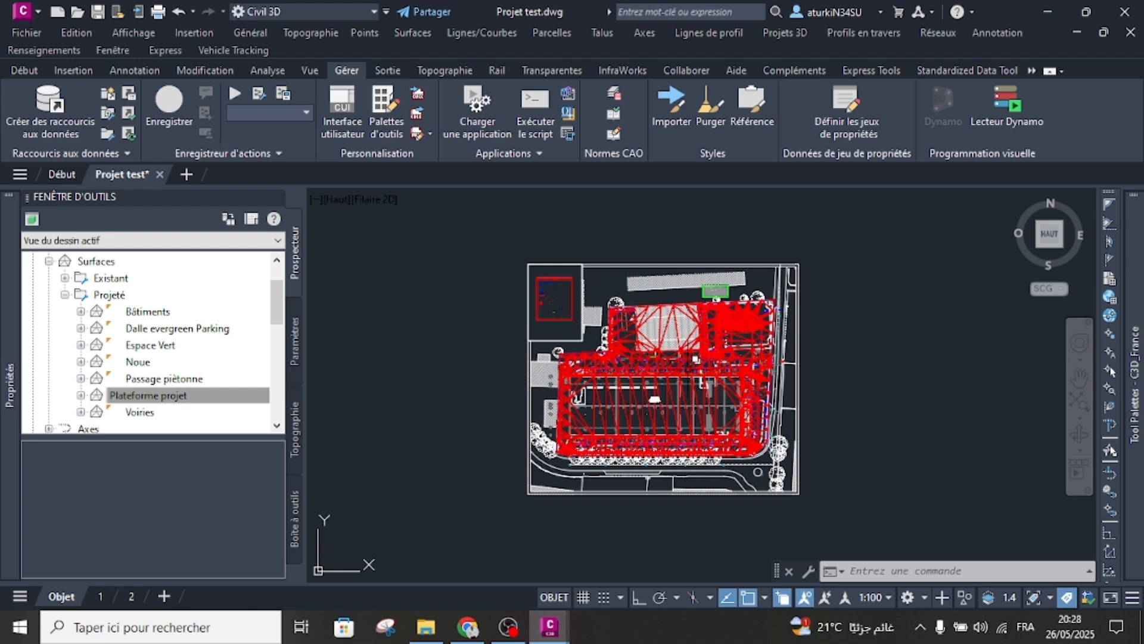
mouse_move(695, 358)
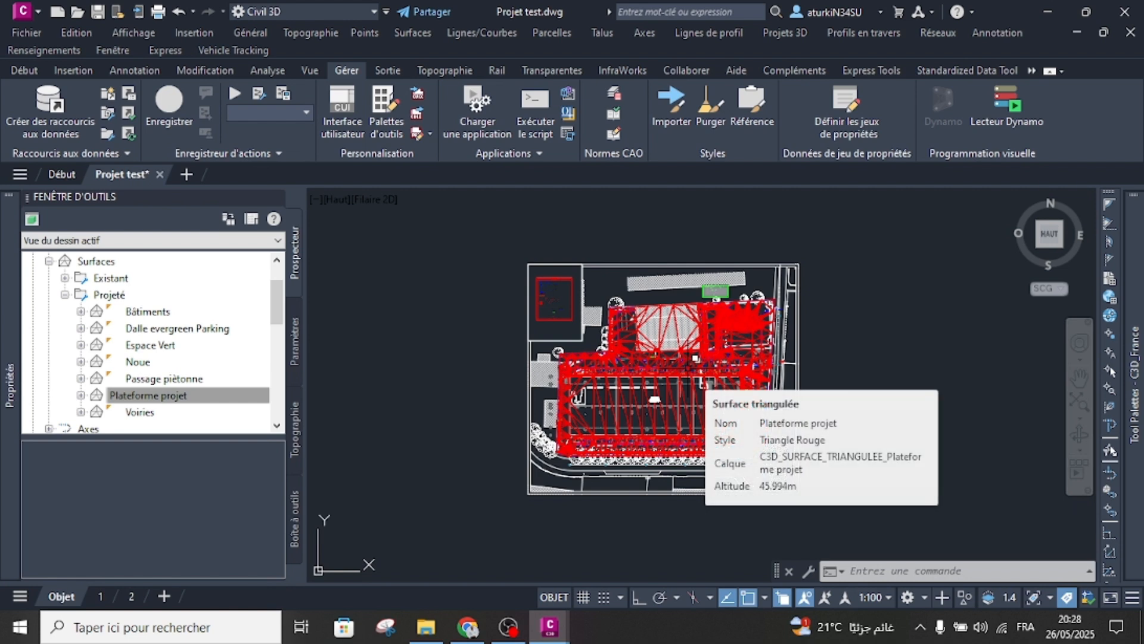